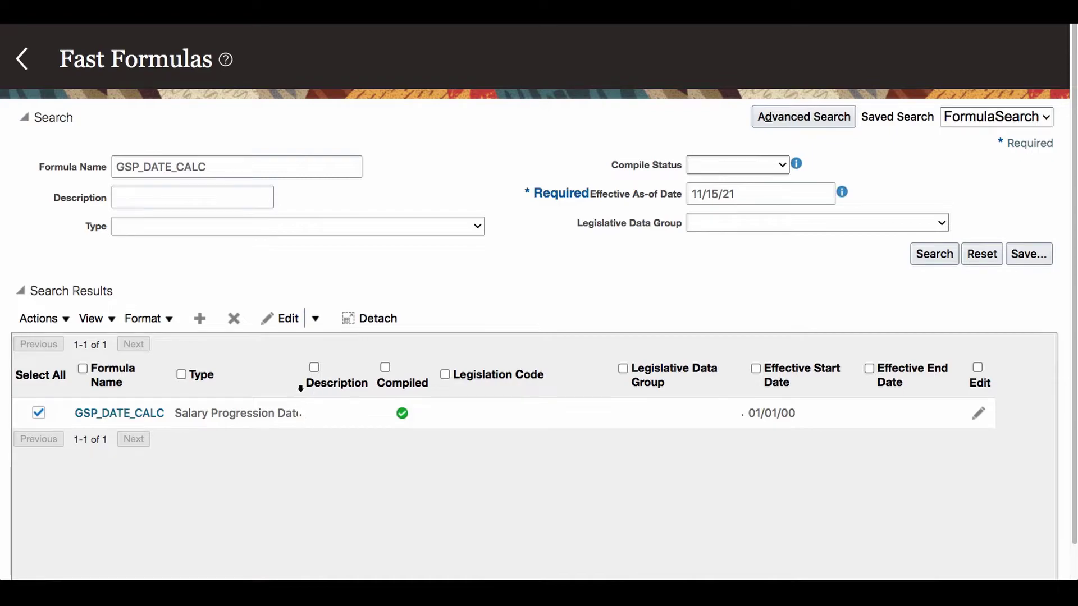
# Open the GSP_DATE_CALC fast formula from the search results.
pyautogui.moveTo(298, 382); pyautogui.dragTo(482, 375)
pyautogui.click(298, 369)
pyautogui.click(118, 414)
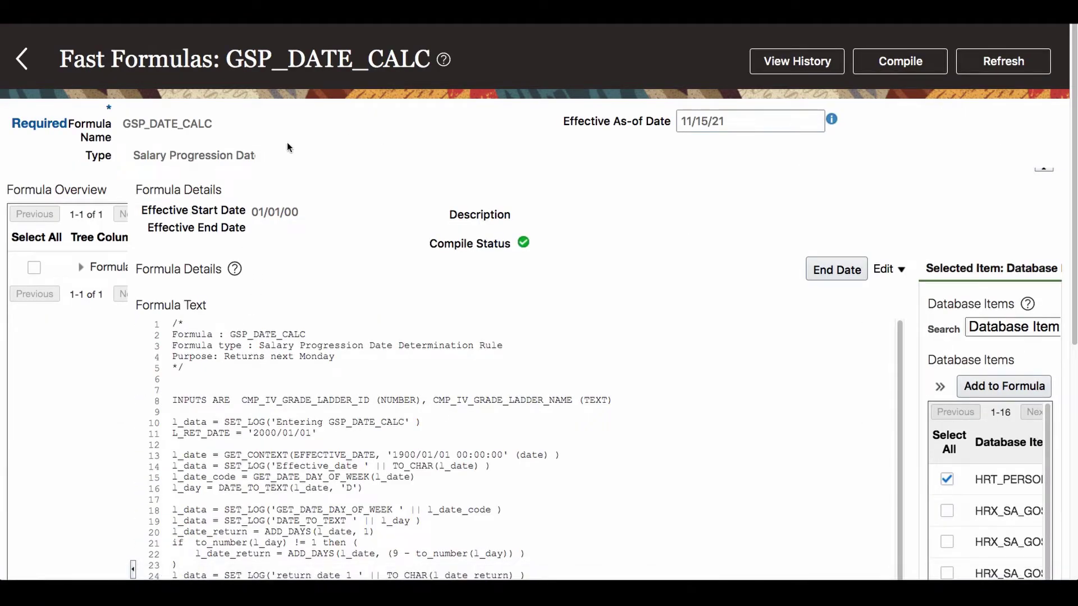
# Examine how the formula reads the effective date, converts it to a day number with DATE_TO_TEXT and logs the results.
pyautogui.scroll(-1, 370, 366)
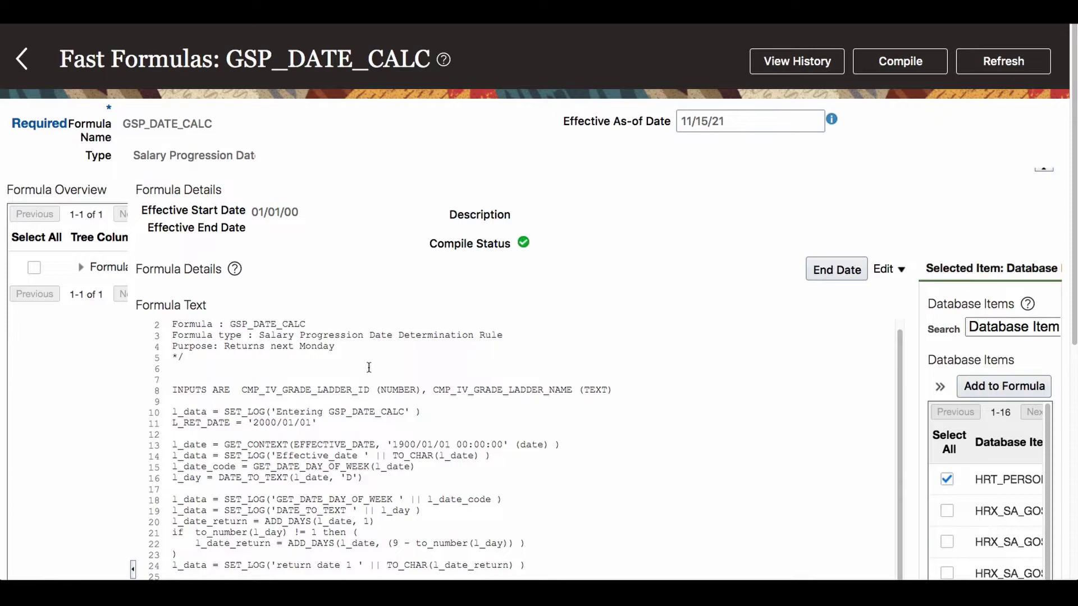
pyautogui.scroll(-1, 373, 387)
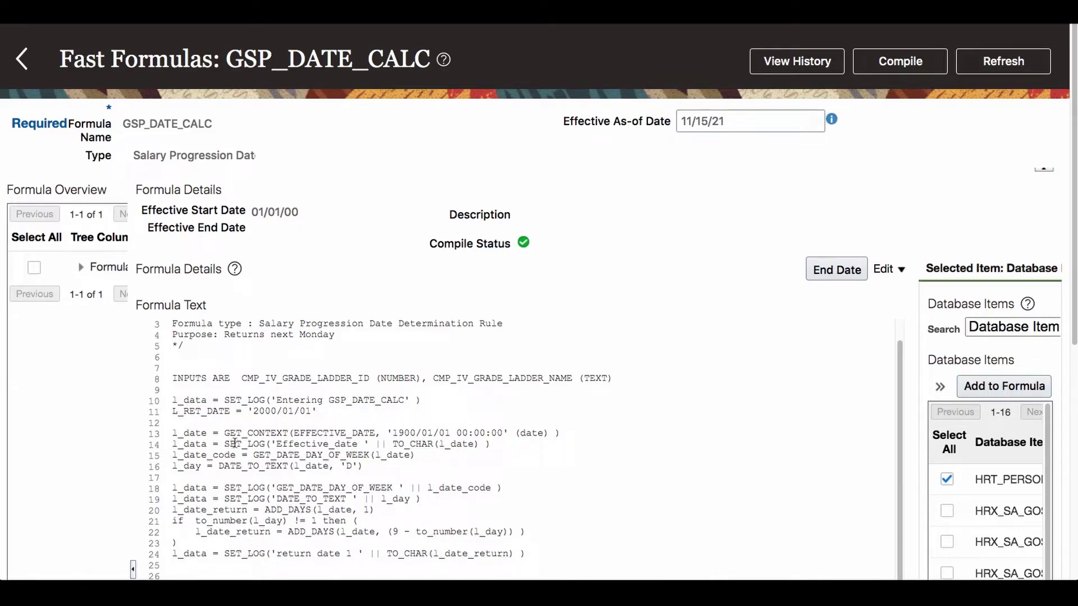
pyautogui.click(534, 443)
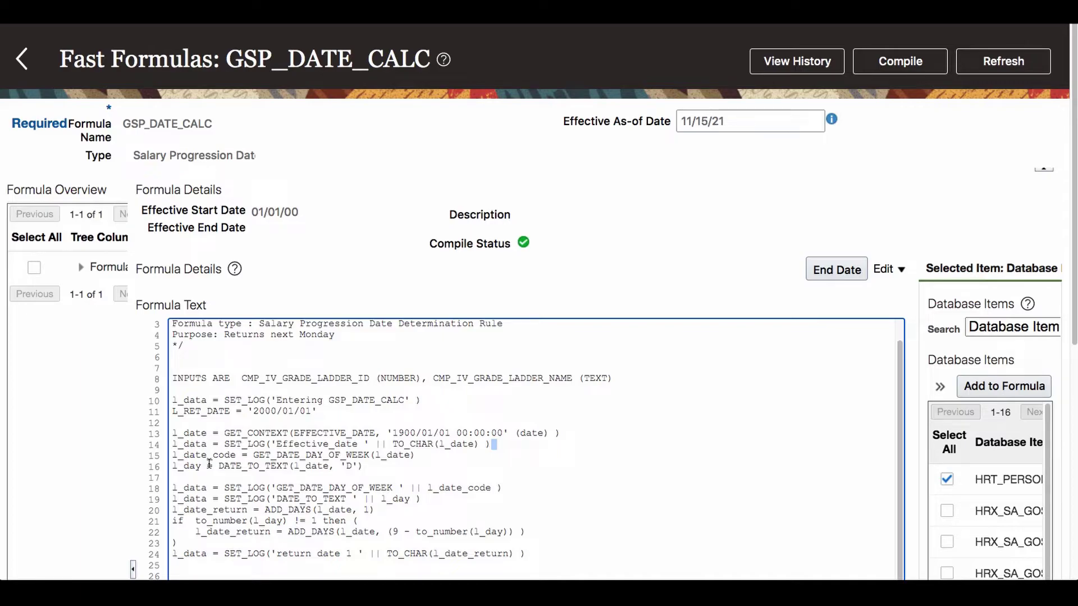
pyautogui.click(379, 465)
pyautogui.moveTo(379, 464); pyautogui.dragTo(173, 468)
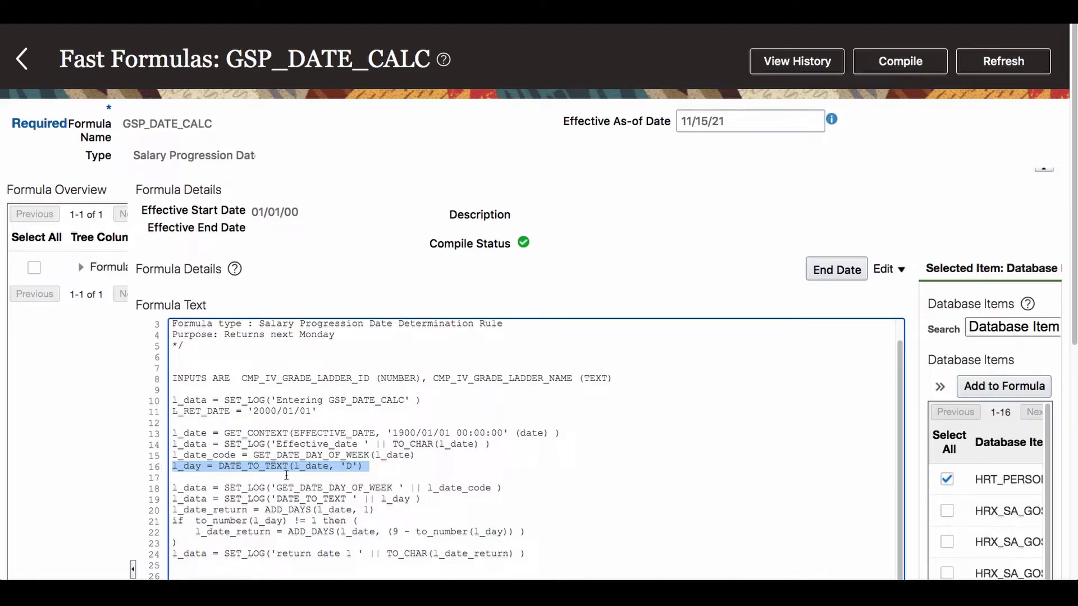
pyautogui.click(342, 467)
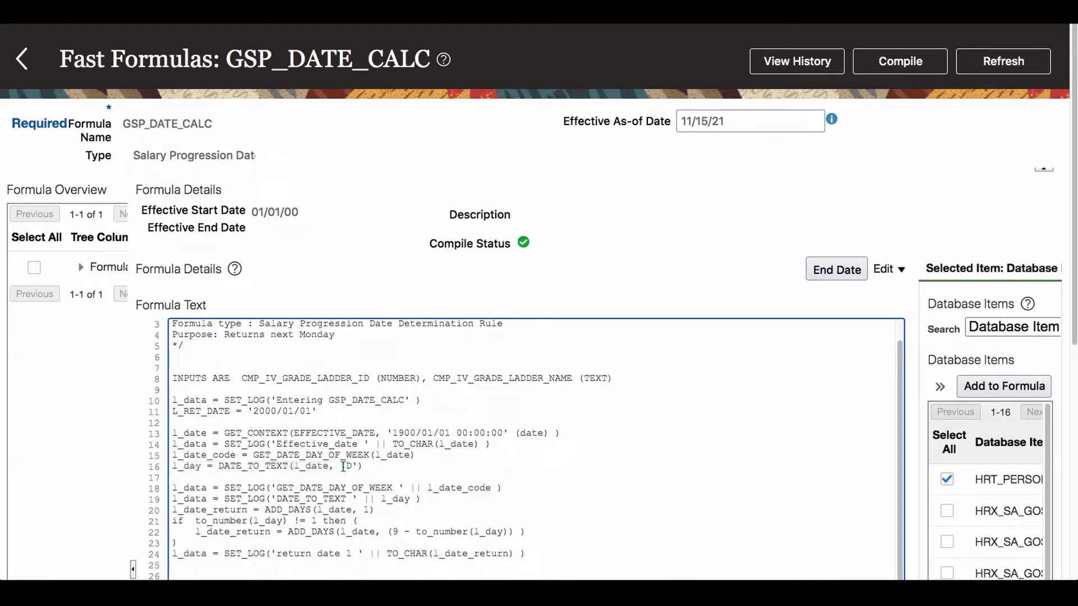
pyautogui.moveTo(339, 465); pyautogui.dragTo(354, 462)
pyautogui.moveTo(354, 462); pyautogui.dragTo(352, 464)
pyautogui.scroll(-3, 386, 480)
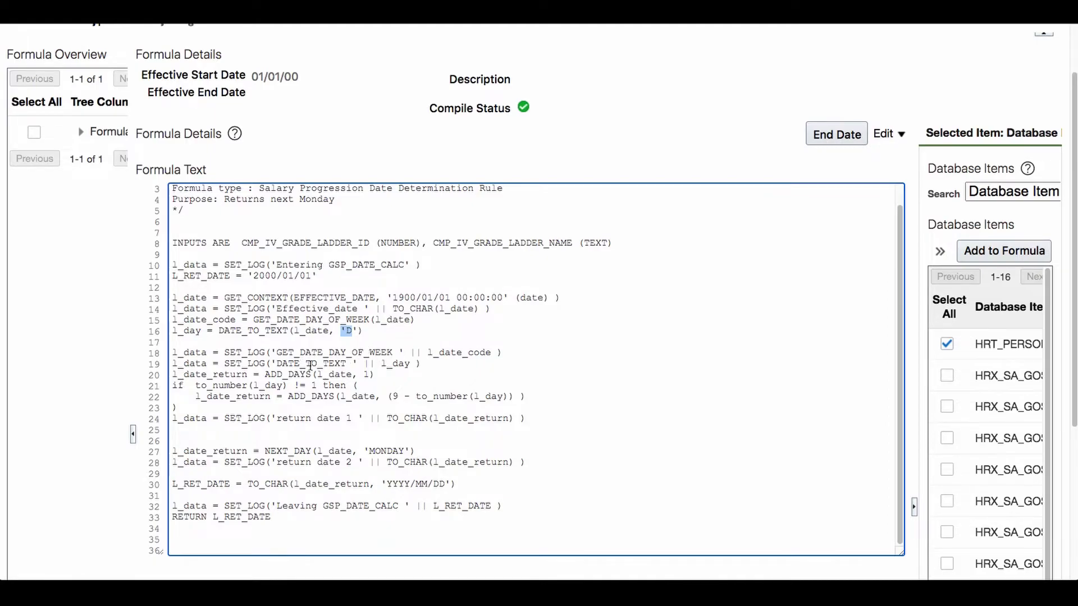
pyautogui.moveTo(421, 365); pyautogui.dragTo(135, 353)
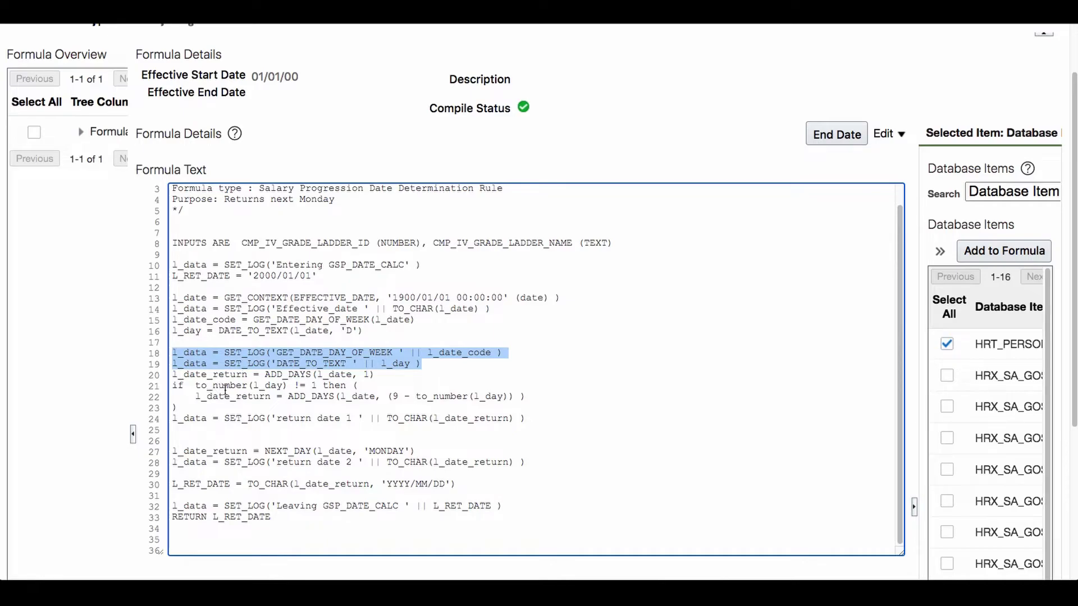
# Examine the ADD_DAYS calculation and the if condition that determine the first return date on lines 20 to 24.
pyautogui.click(220, 370)
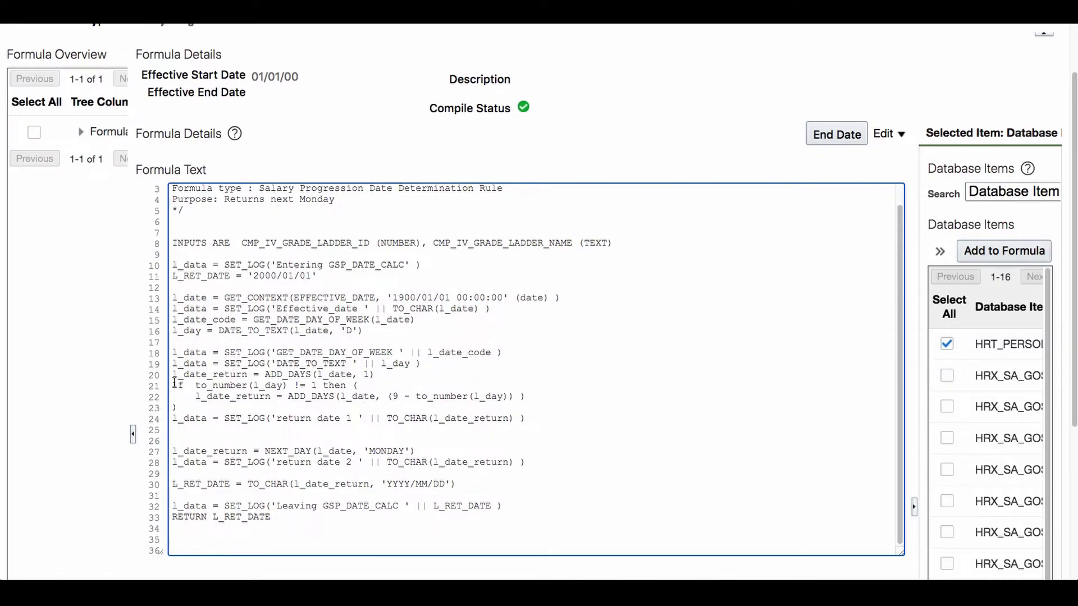
pyautogui.moveTo(170, 375); pyautogui.dragTo(179, 408)
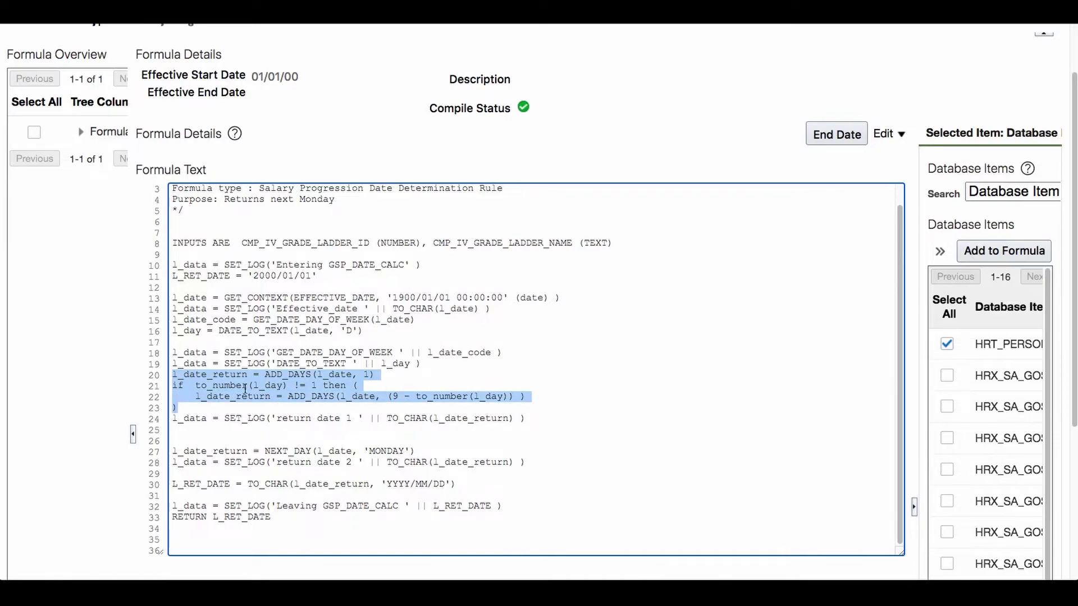
pyautogui.click(267, 381)
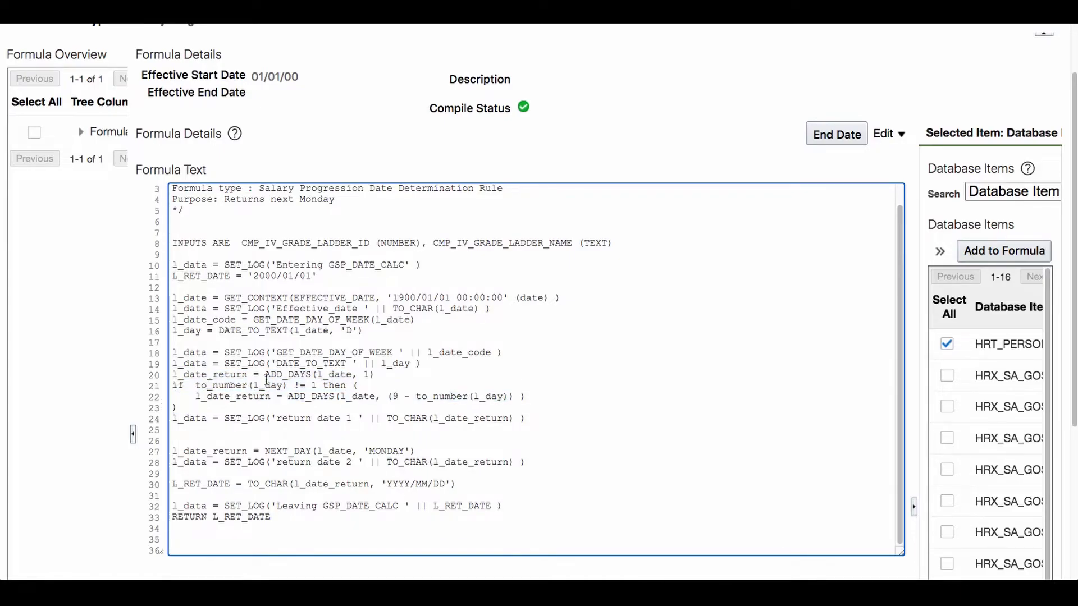
pyautogui.moveTo(393, 375); pyautogui.dragTo(169, 375)
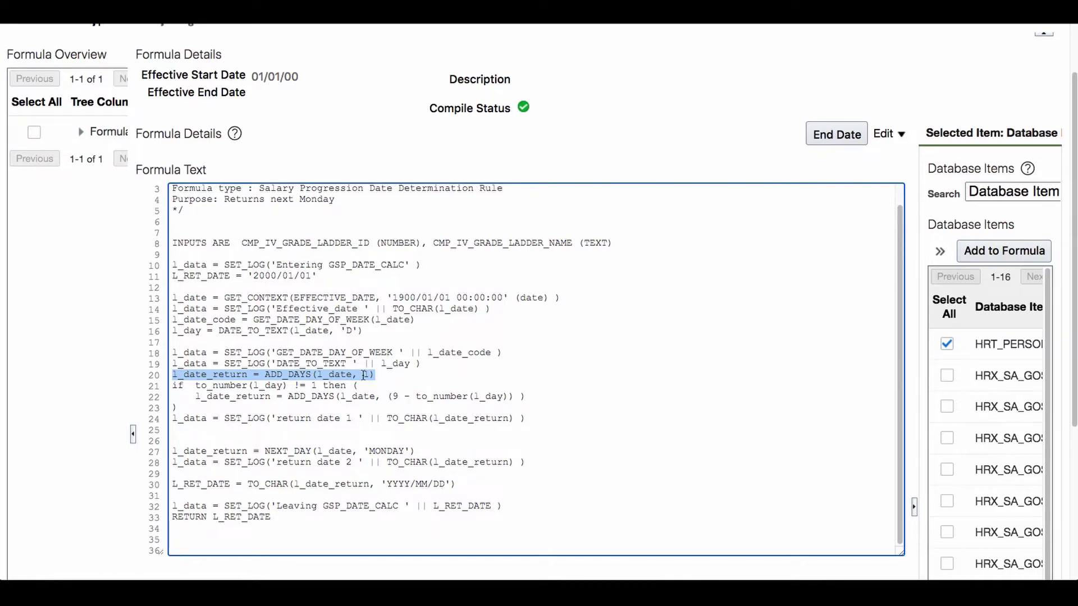
pyautogui.click(392, 375)
pyautogui.moveTo(387, 375); pyautogui.dragTo(186, 385)
pyautogui.click(269, 394)
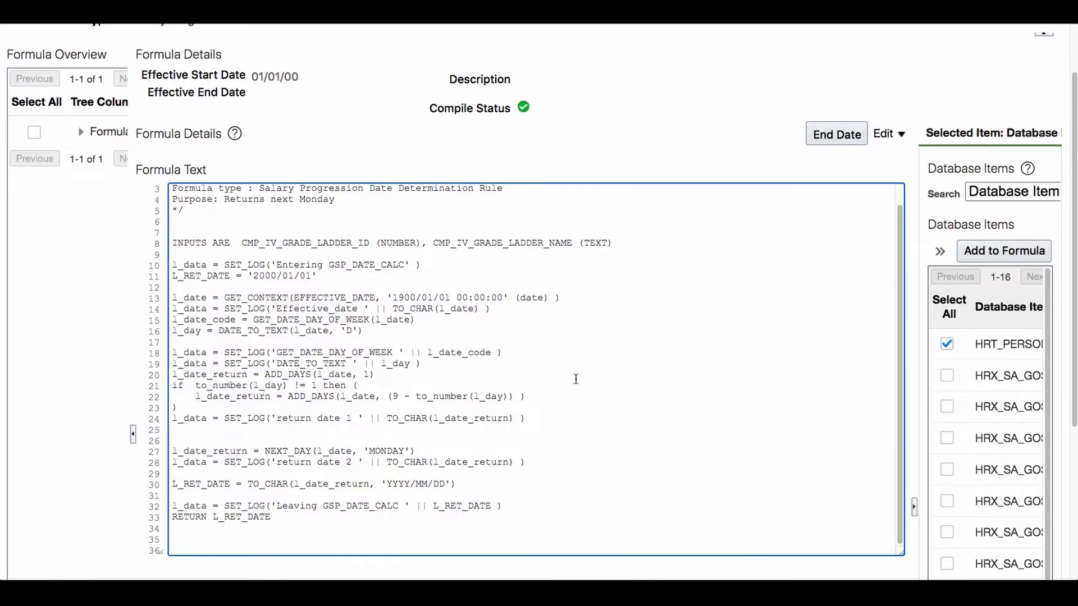
pyautogui.doubleClick(537, 397)
pyautogui.moveTo(174, 373); pyautogui.dragTo(175, 429)
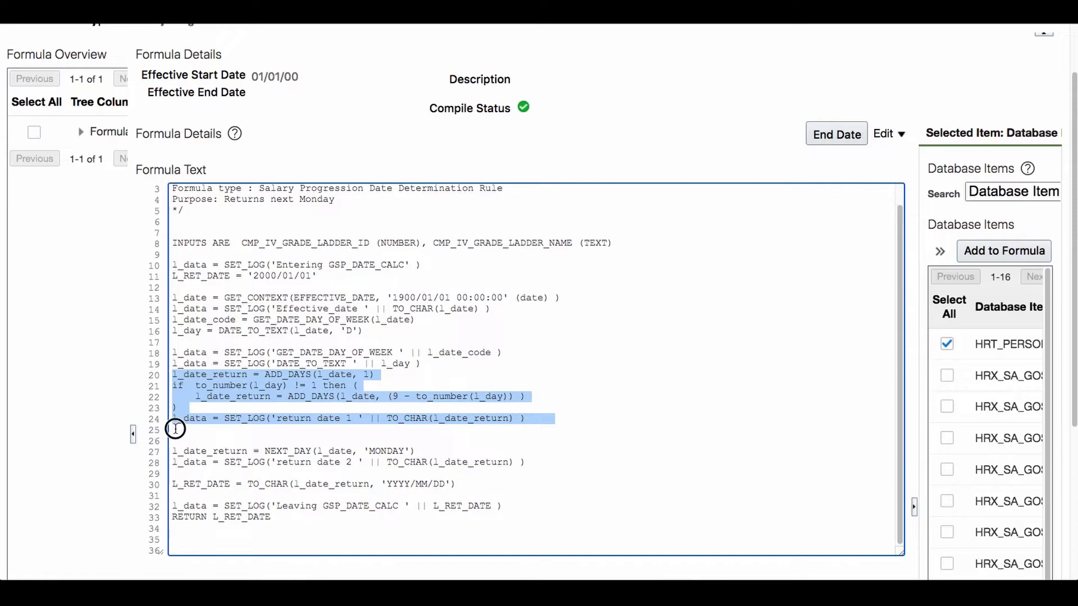
pyautogui.click(211, 445)
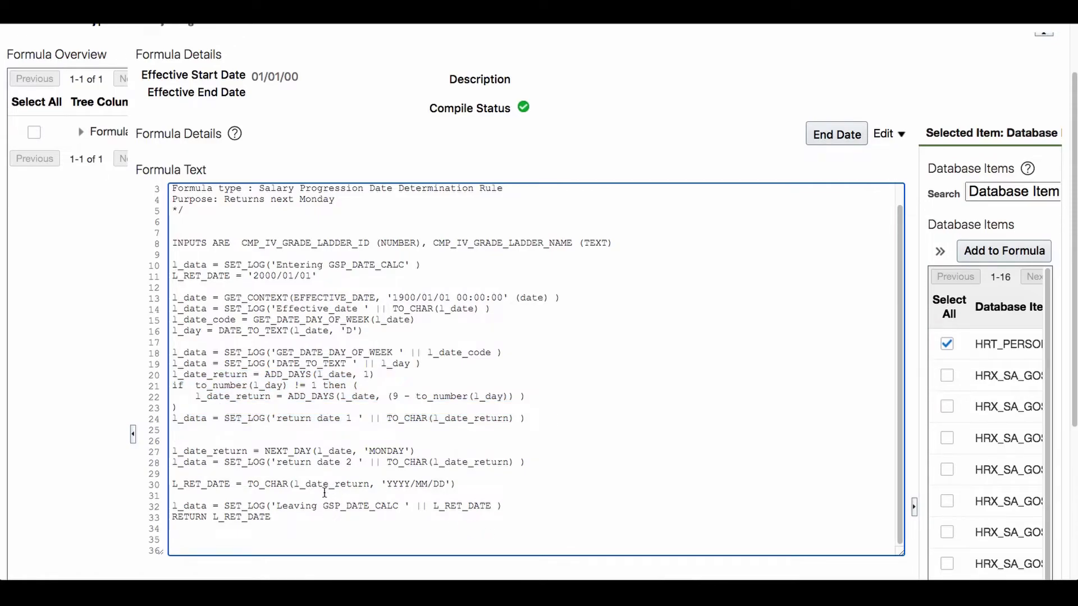
# Examine the alternative NEXT_DAY calculation for MONDAY and the log statement for return date 2.
pyautogui.moveTo(263, 451); pyautogui.dragTo(305, 453)
pyautogui.click(348, 451)
pyautogui.moveTo(453, 455); pyautogui.dragTo(155, 453)
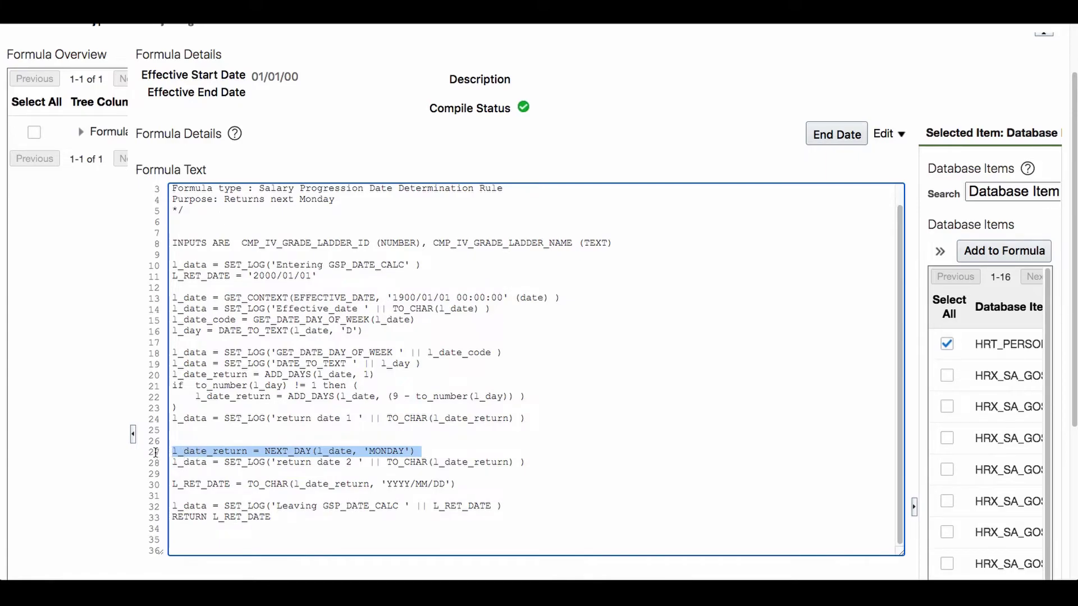
pyautogui.click(204, 460)
pyautogui.click(215, 455)
pyautogui.moveTo(604, 463); pyautogui.dragTo(125, 468)
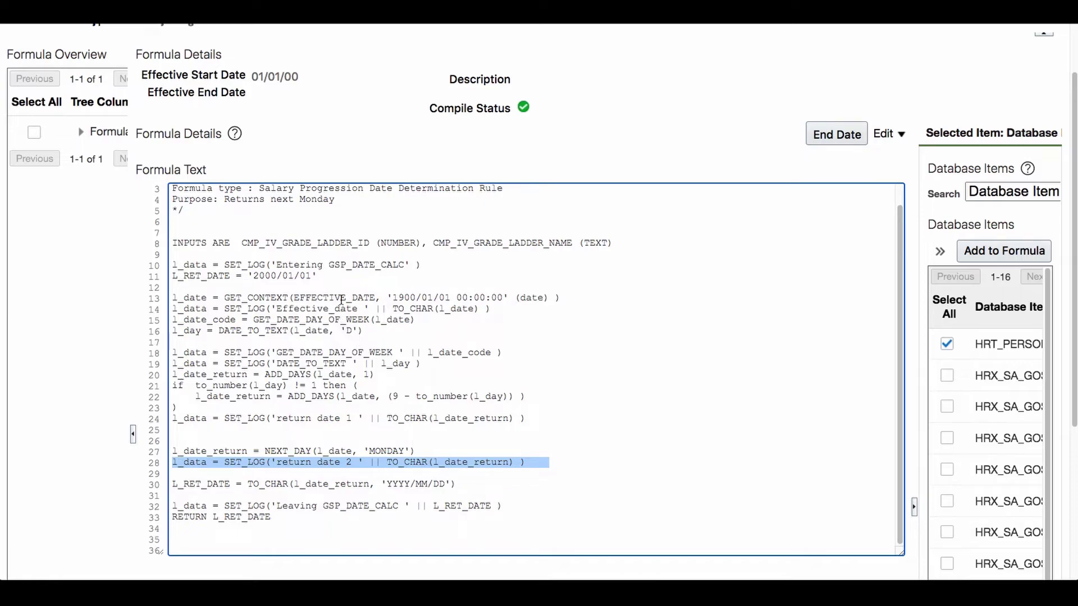
pyautogui.click(576, 420)
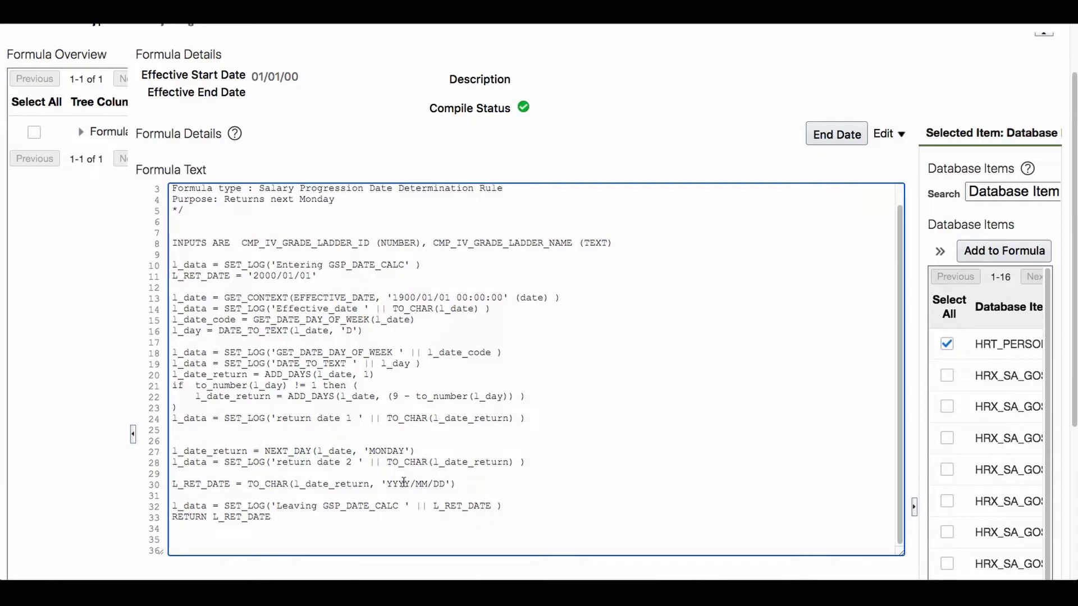
# Review the TO_CHAR conversion of the return date to YYYY/MM/DD and the formula body from line 10 to 28.
pyautogui.moveTo(511, 486); pyautogui.dragTo(127, 488)
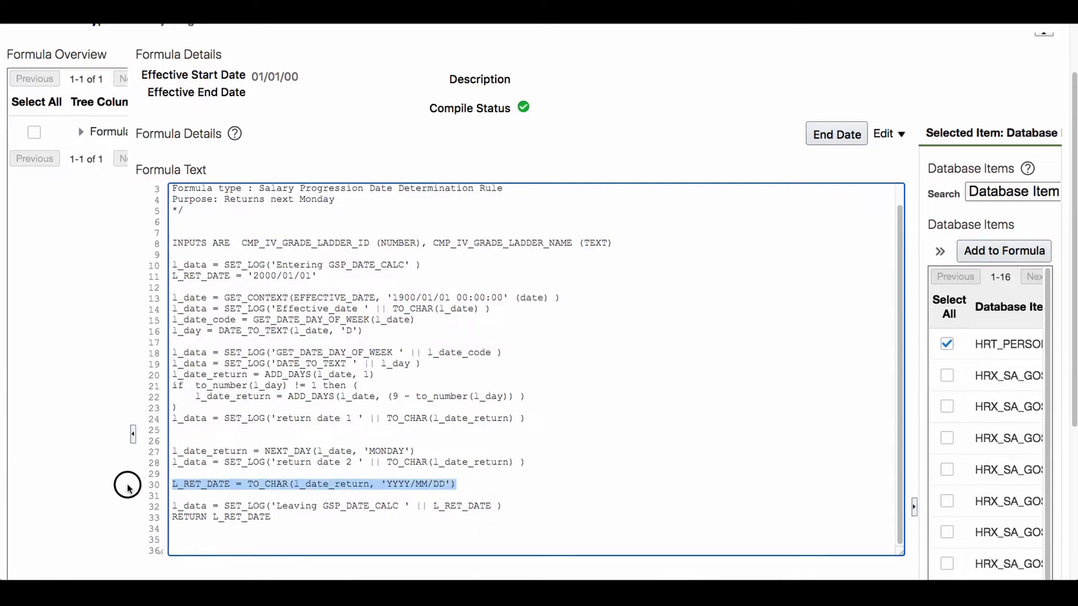
pyautogui.click(173, 266)
pyautogui.moveTo(173, 266); pyautogui.dragTo(612, 459)
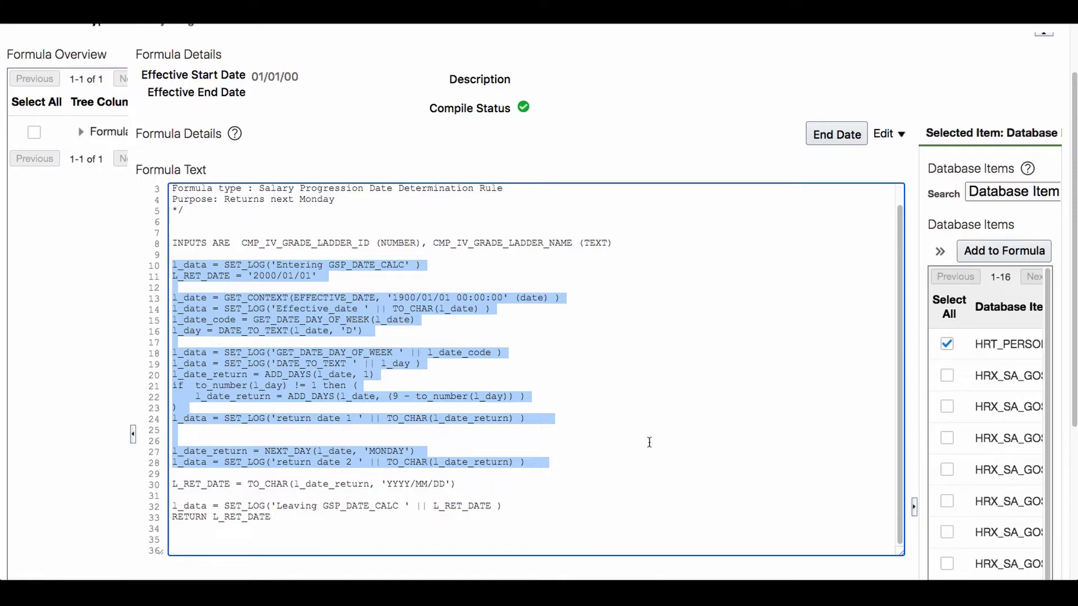
pyautogui.click(702, 424)
pyautogui.scroll(1, 694, 293)
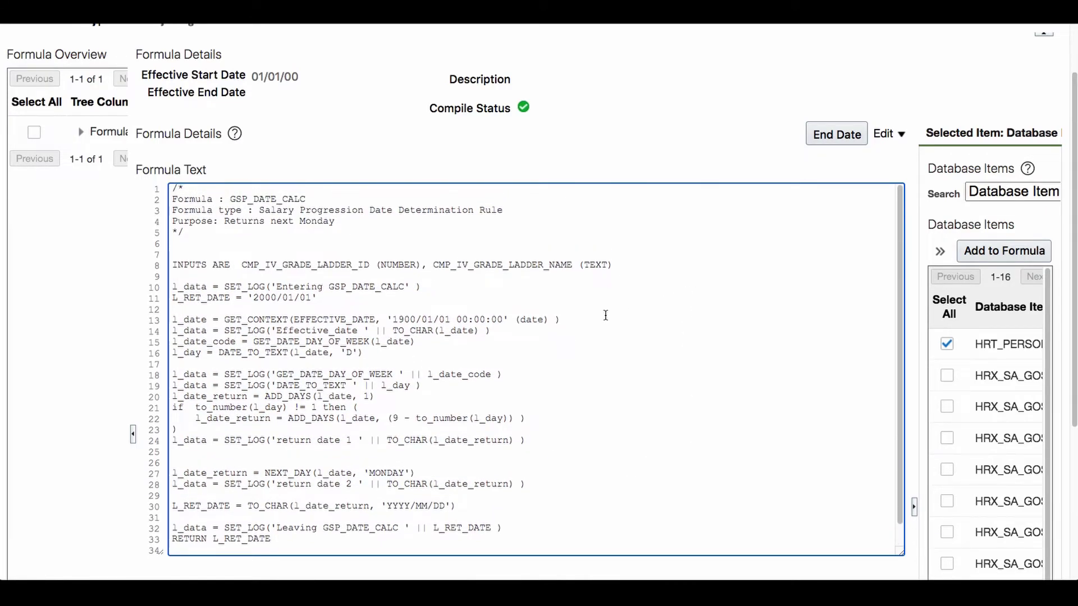
pyautogui.scroll(3, 693, 293)
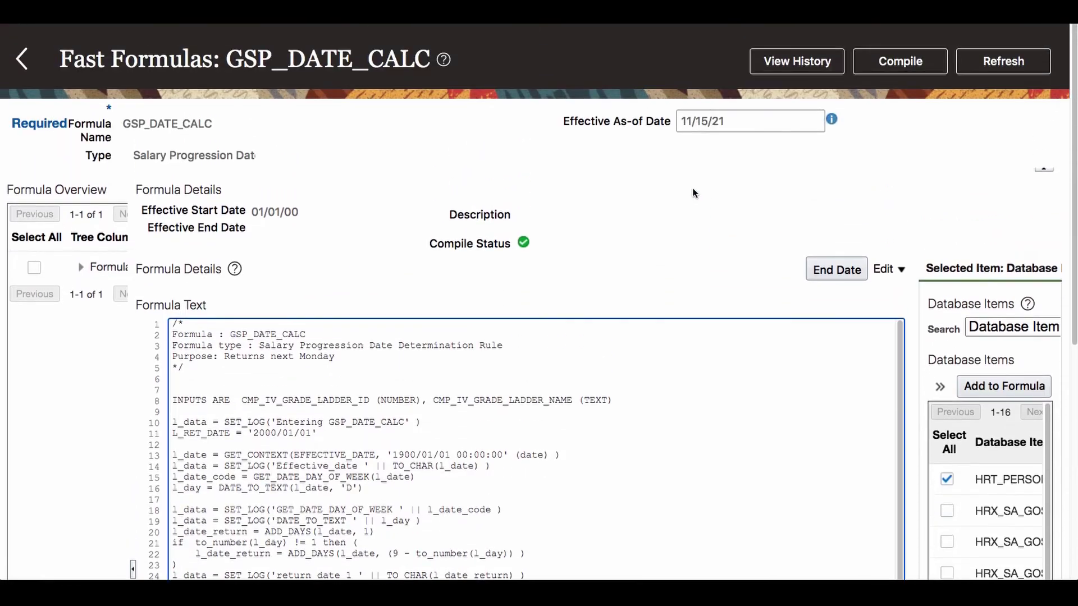
# Leave the formula and the Fast Formulas search page to return to the compensation task list.
pyautogui.click(20, 63)
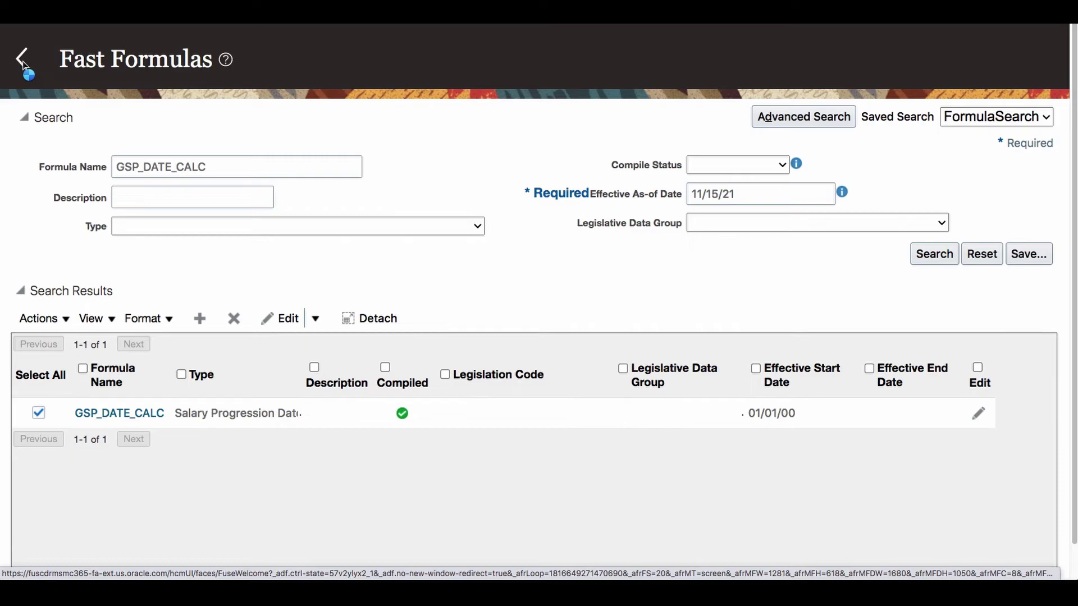
pyautogui.click(22, 62)
pyautogui.scroll(-15, 513, 283)
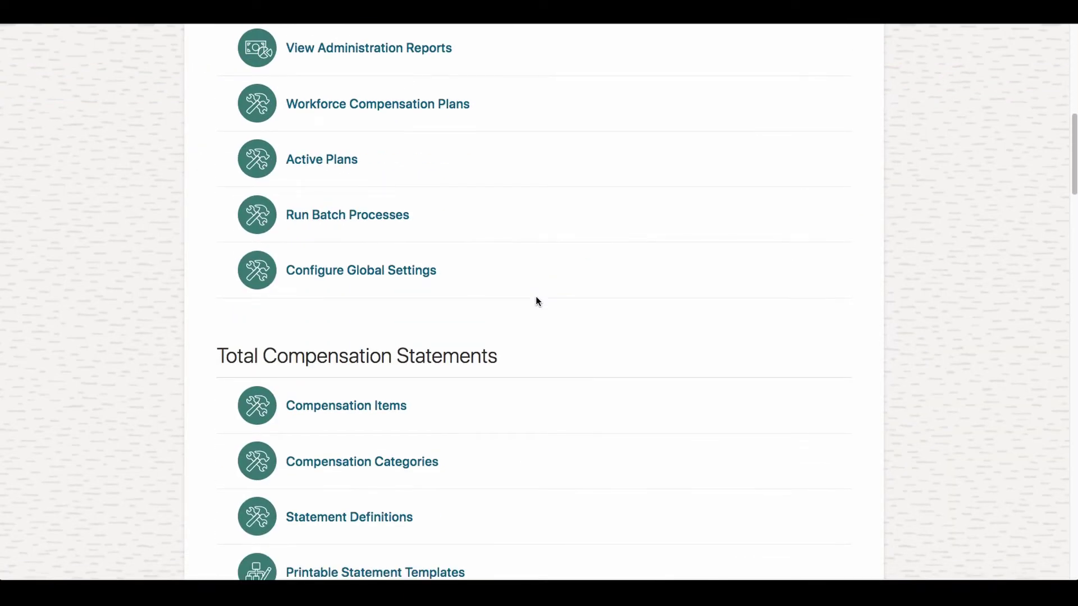
pyautogui.scroll(-2, 535, 295)
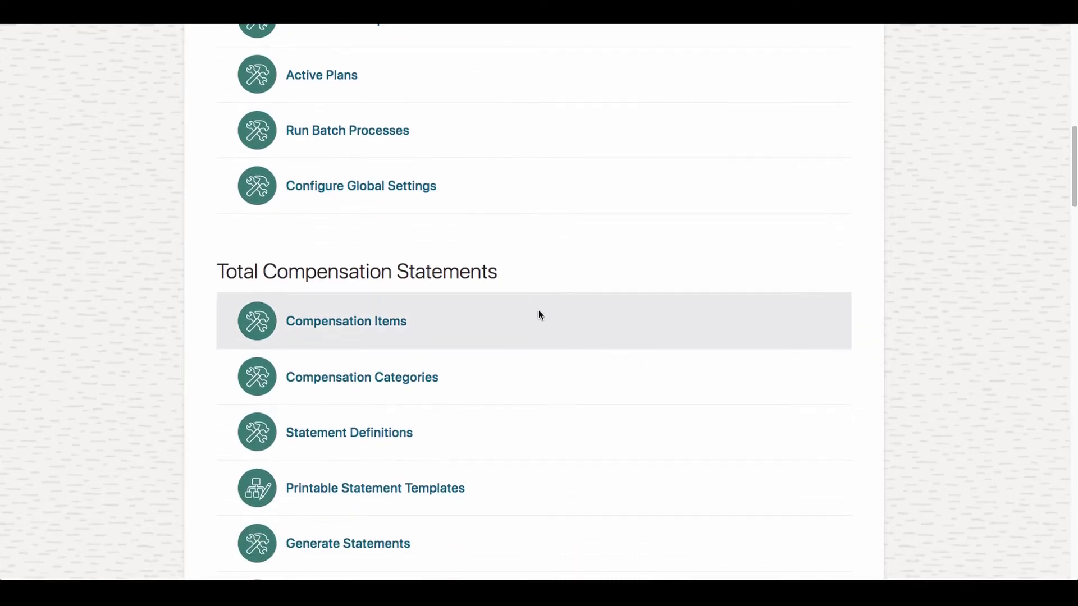
pyautogui.scroll(-7, 411, 414)
pyautogui.scroll(-9, 412, 416)
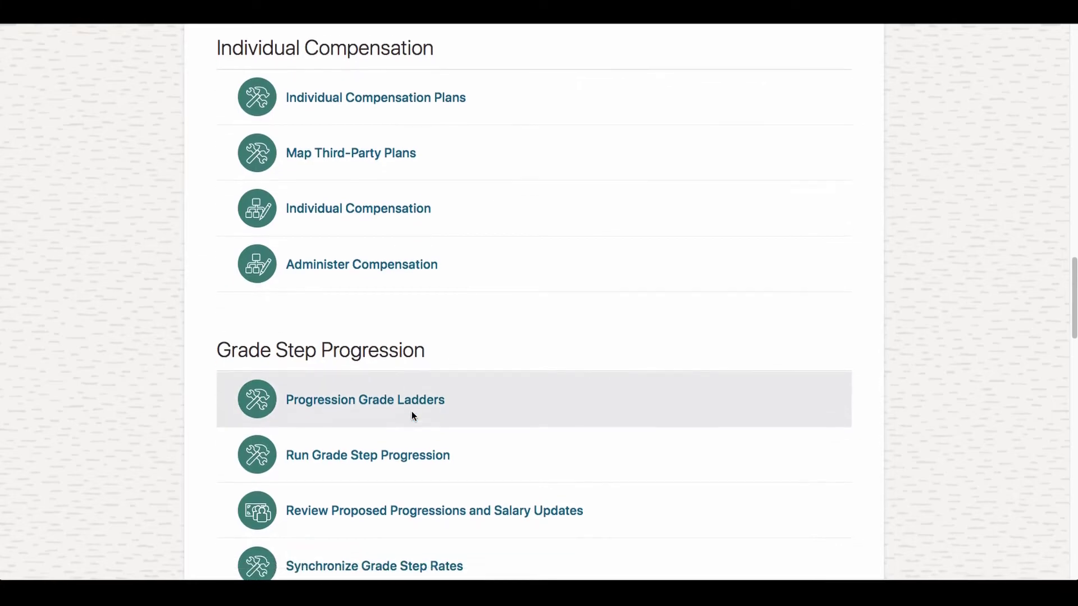
pyautogui.scroll(-1, 412, 415)
pyautogui.click(430, 427)
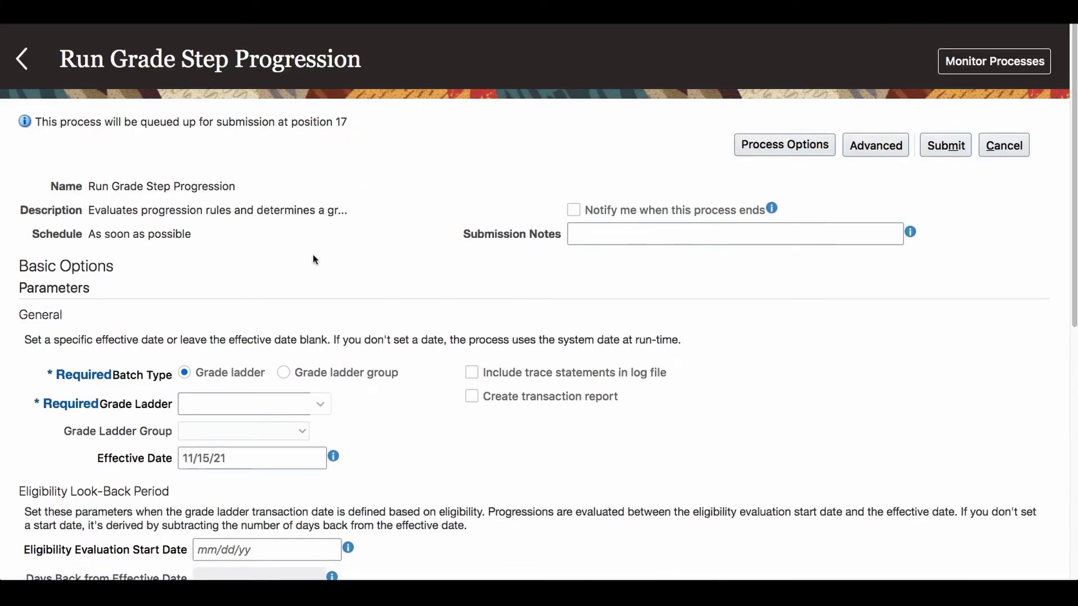
pyautogui.click(19, 63)
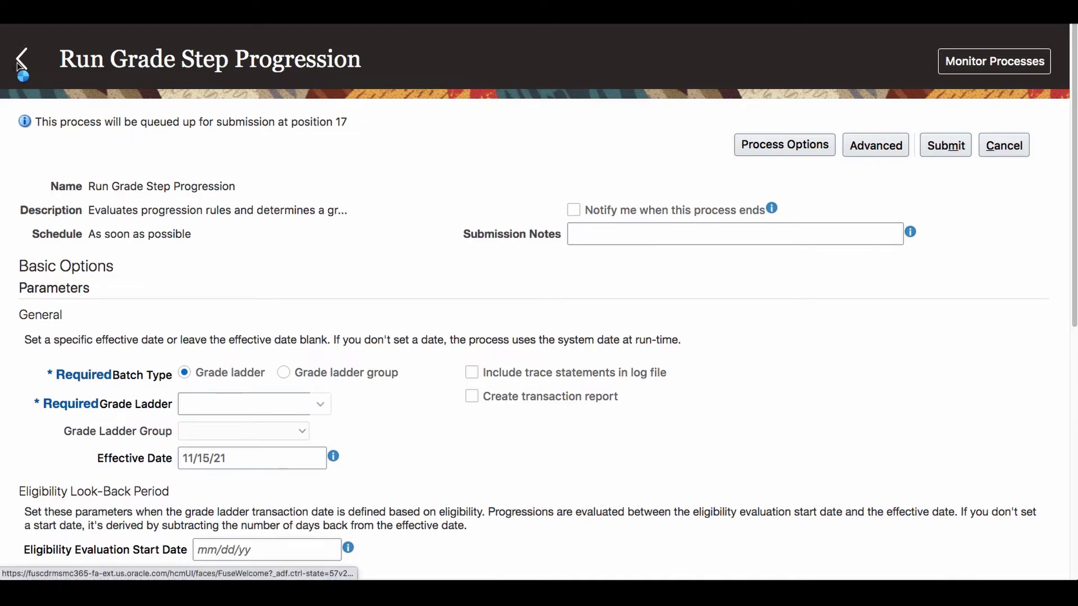
# Open the Progression Grade Ladders task and list all grade ladders with an unfiltered search.
pyautogui.scroll(-5, 409, 456)
pyautogui.scroll(-10, 410, 459)
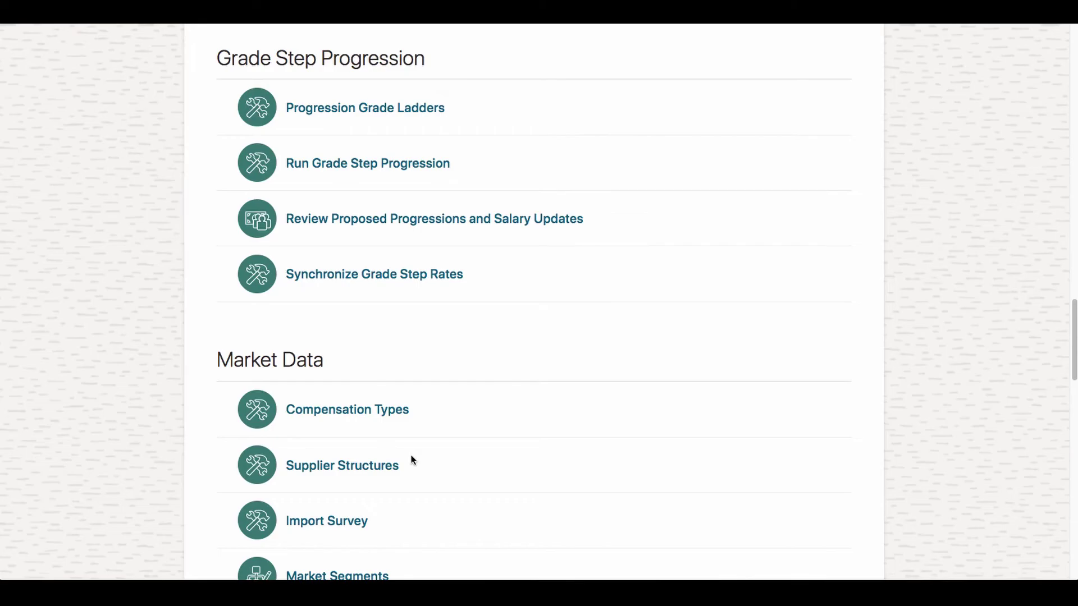
pyautogui.click(349, 112)
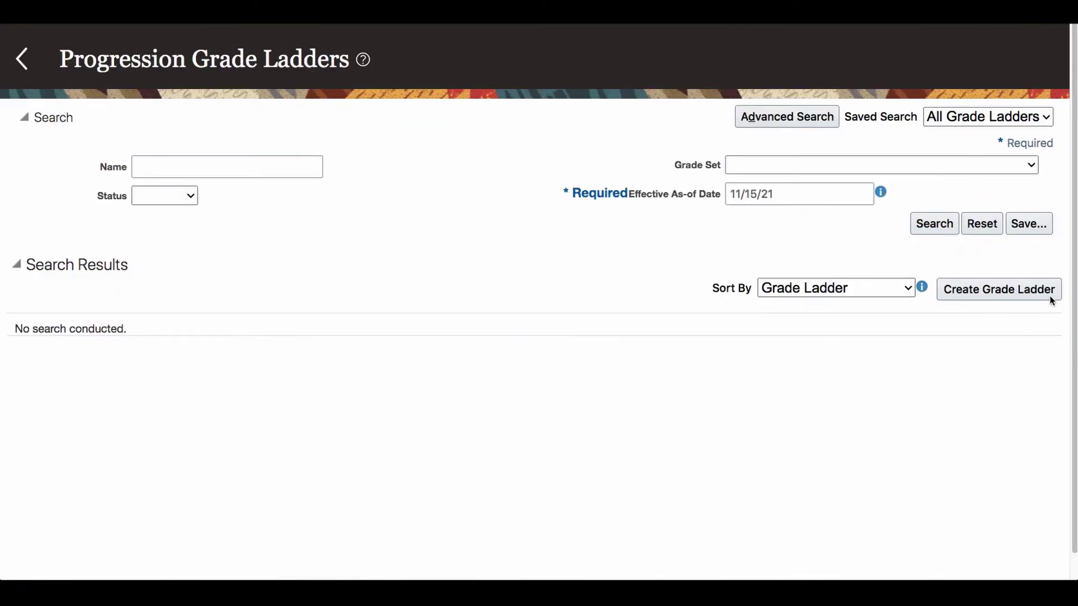
pyautogui.click(934, 224)
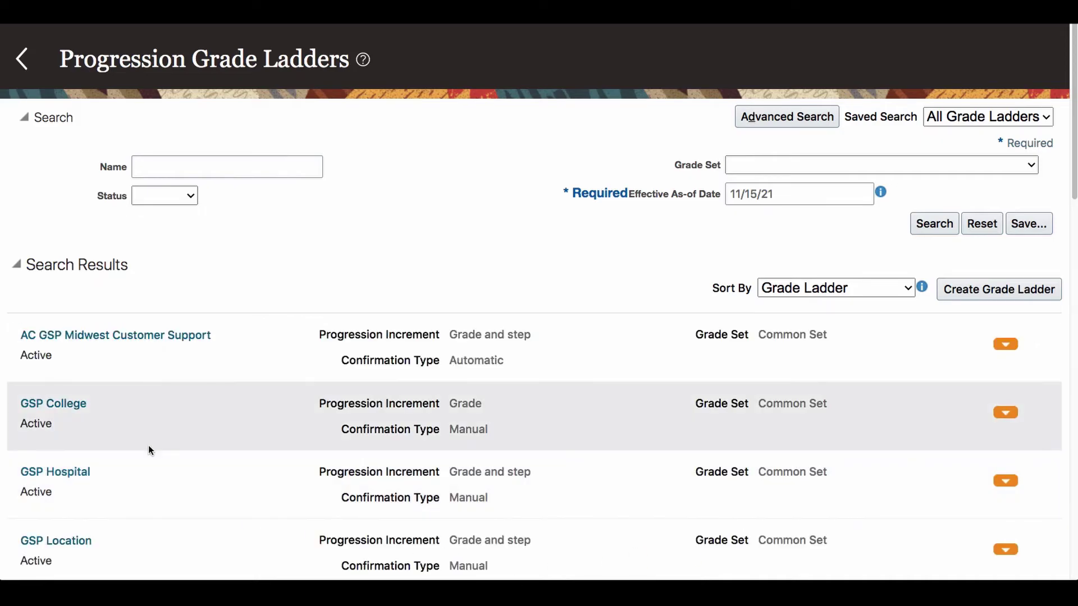
# Open the GSP Midwest Customer Support grade ladder and examine its transaction date and grade step formula settings.
pyautogui.scroll(-3, 180, 437)
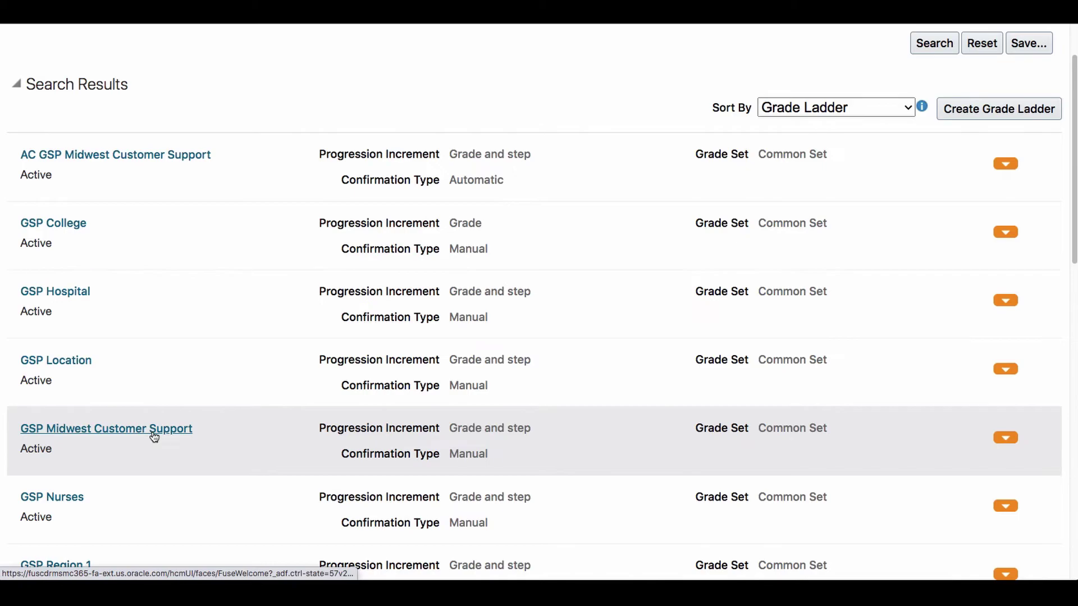
pyautogui.click(154, 431)
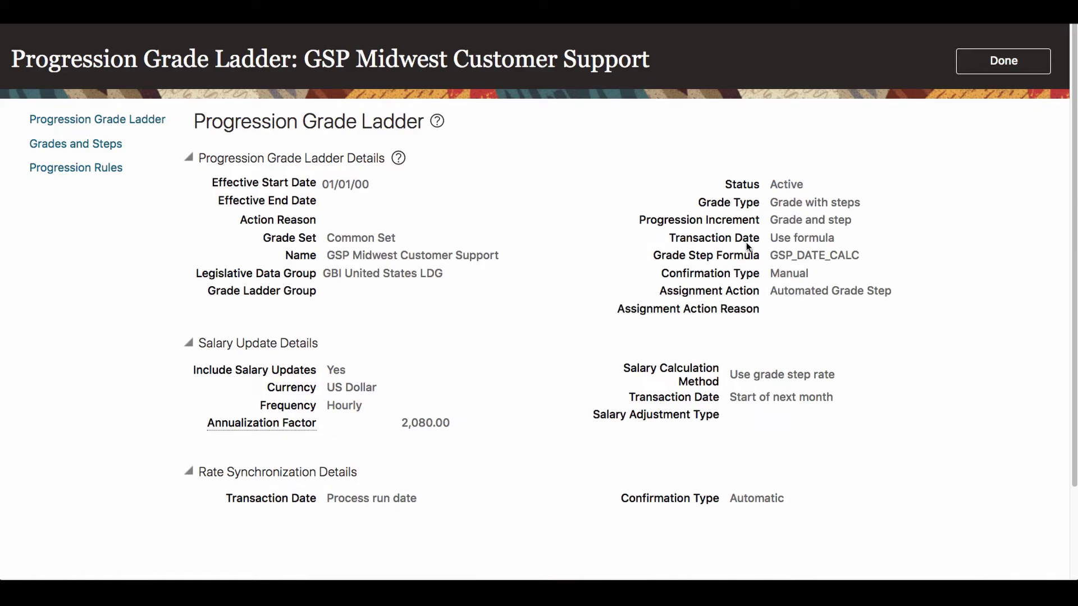
pyautogui.click(665, 243)
pyautogui.moveTo(665, 245); pyautogui.dragTo(761, 241)
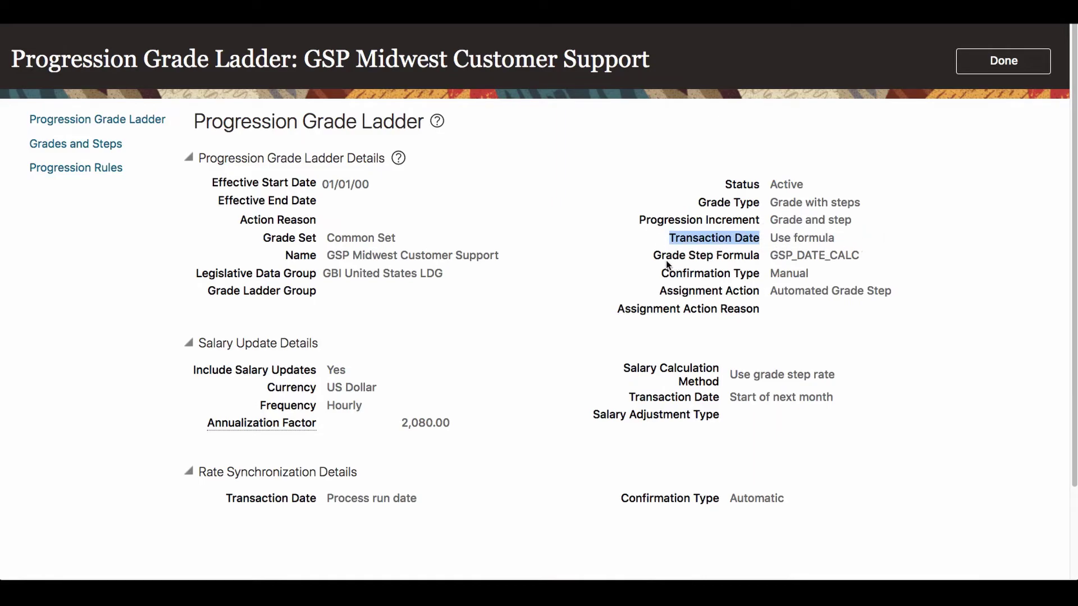
pyautogui.moveTo(653, 255); pyautogui.dragTo(953, 255)
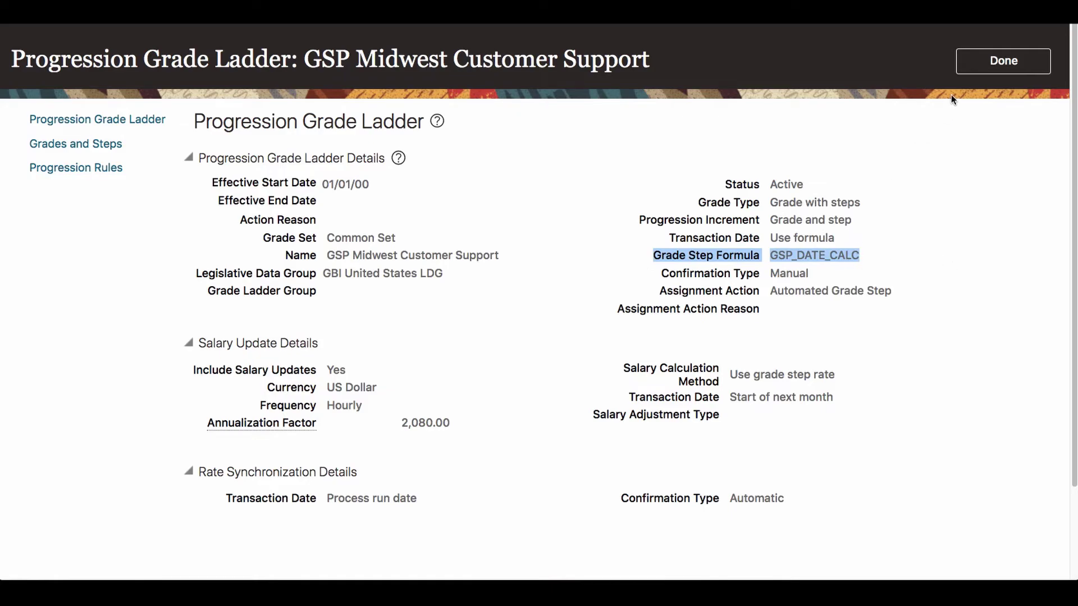
# Leave the grade ladder for the compensation task list and open the Run Batch Processes task under Workforce Compensation.
pyautogui.click(991, 63)
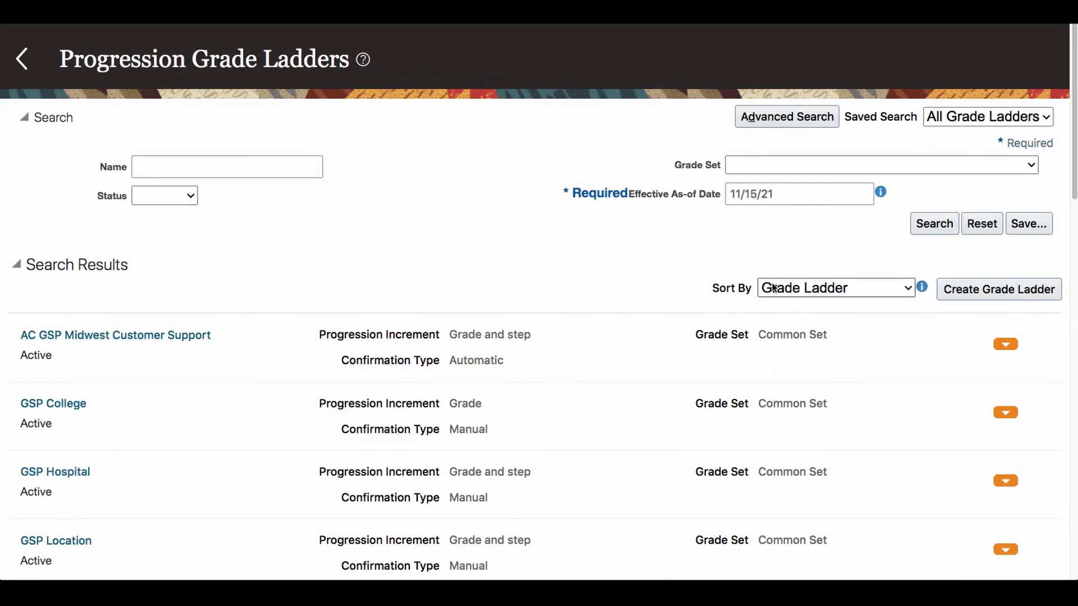
pyautogui.click(24, 63)
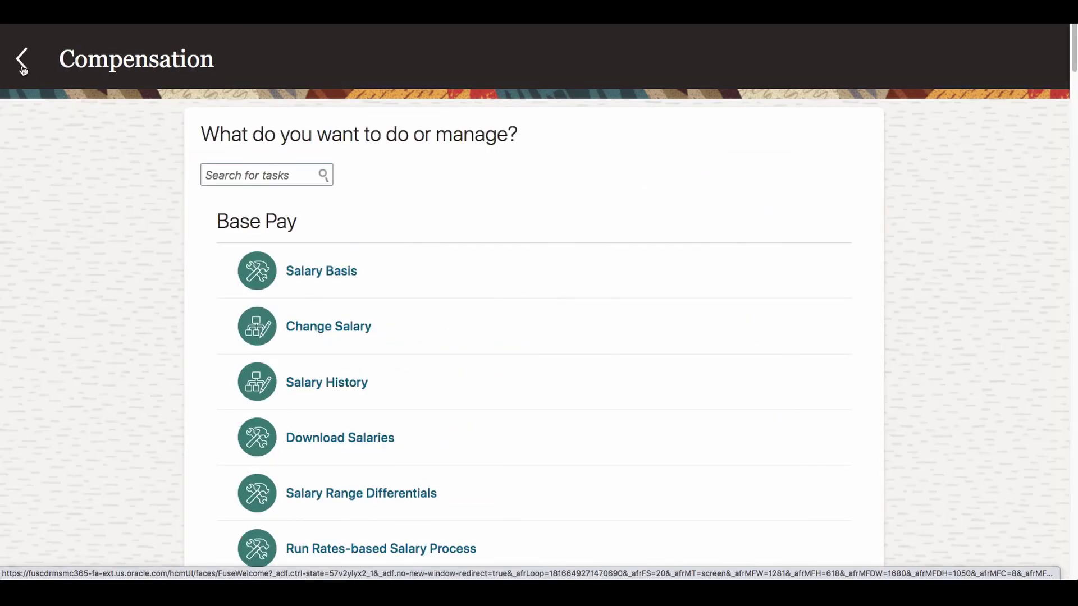
pyautogui.scroll(-10, 629, 380)
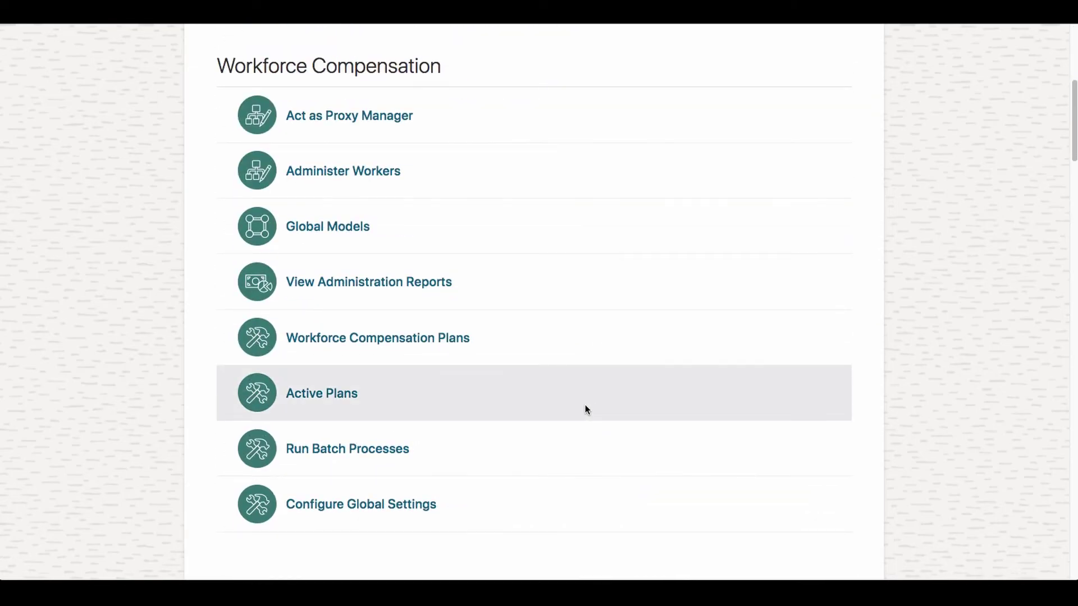
pyautogui.scroll(-4, 585, 409)
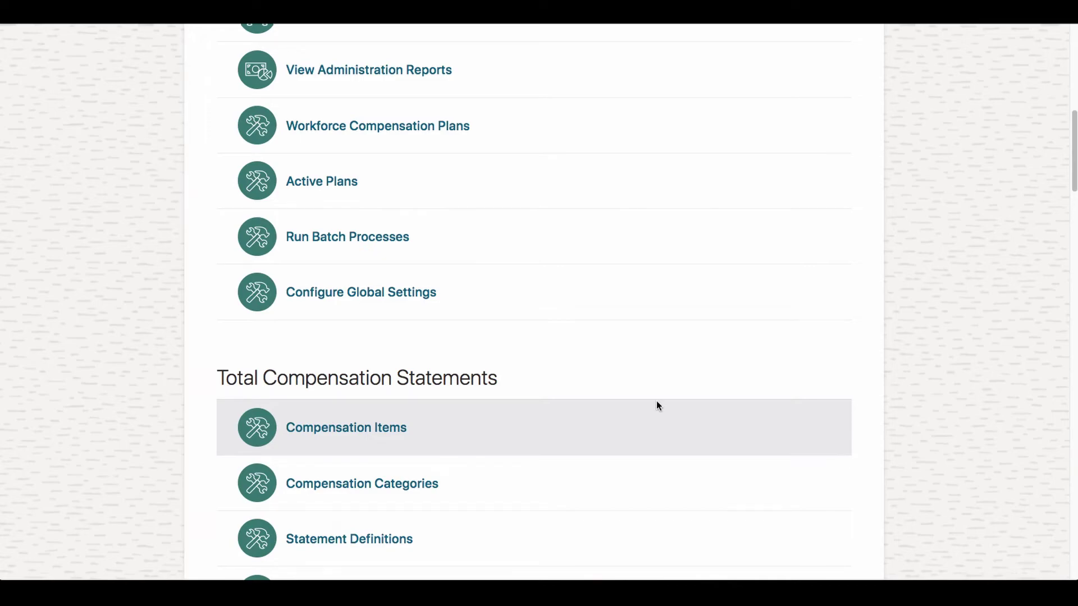
pyautogui.scroll(-1, 524, 492)
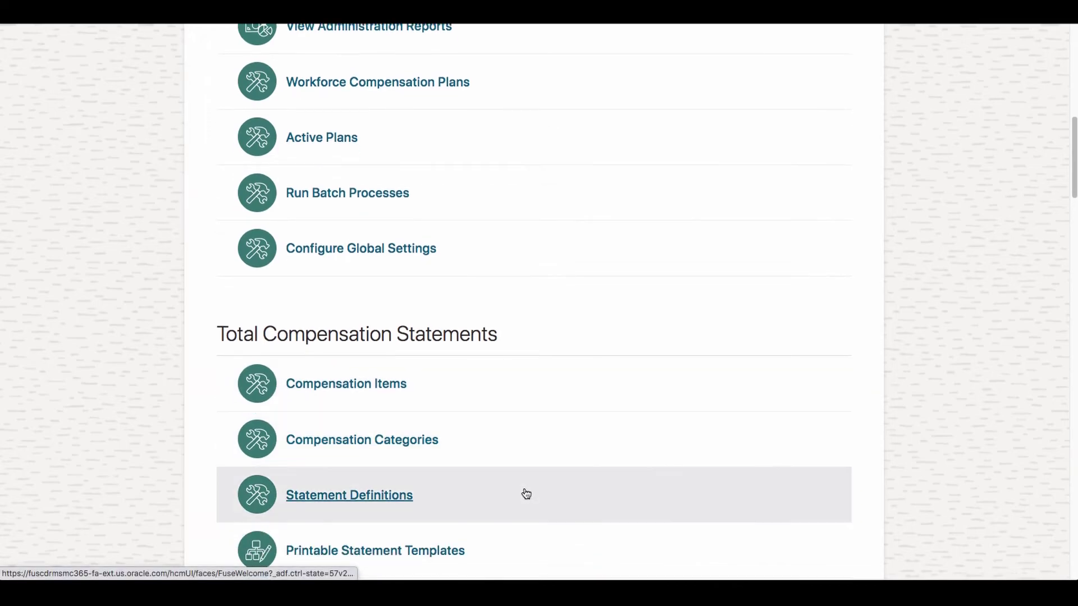
pyautogui.scroll(-1, 526, 494)
pyautogui.scroll(8, 526, 494)
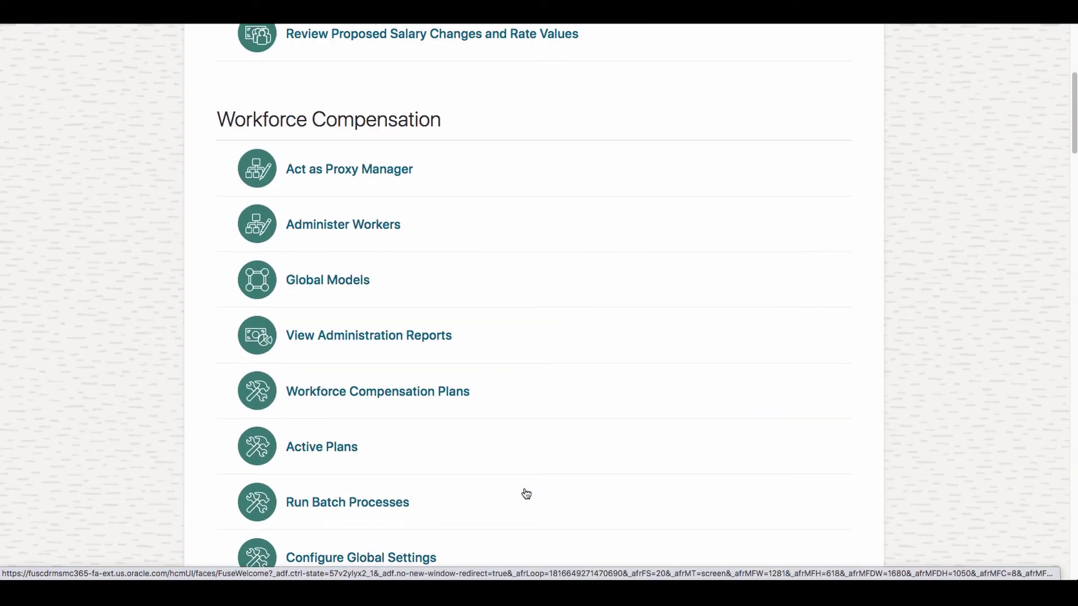
pyautogui.scroll(-3, 526, 494)
pyautogui.click(307, 394)
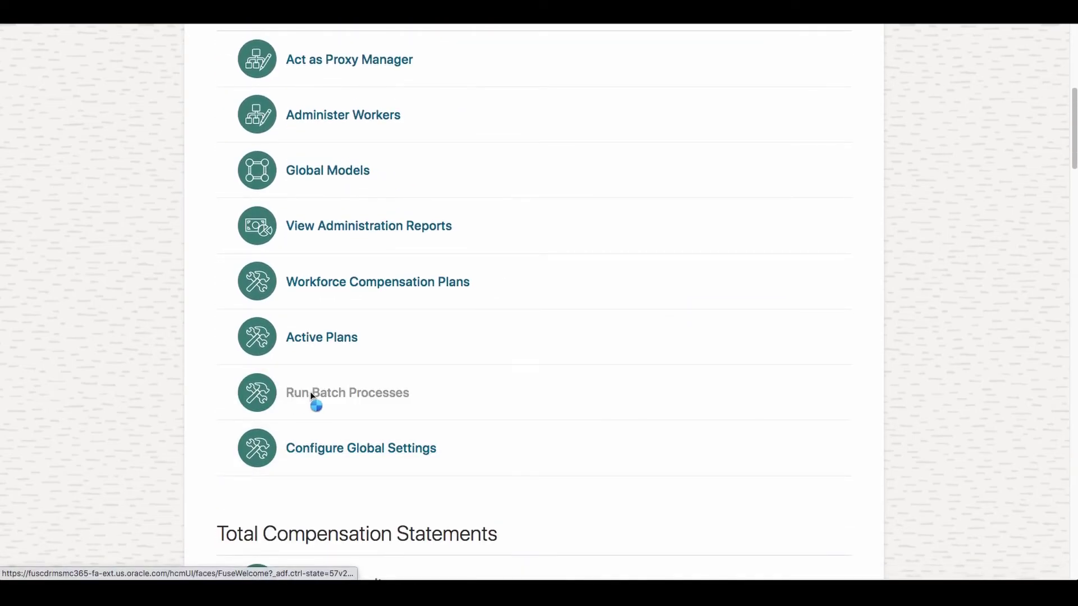
# Open the process monitor and download the log of the Grade Step Child Process under the most recent Run Grade Step Progression.
pyautogui.click(974, 64)
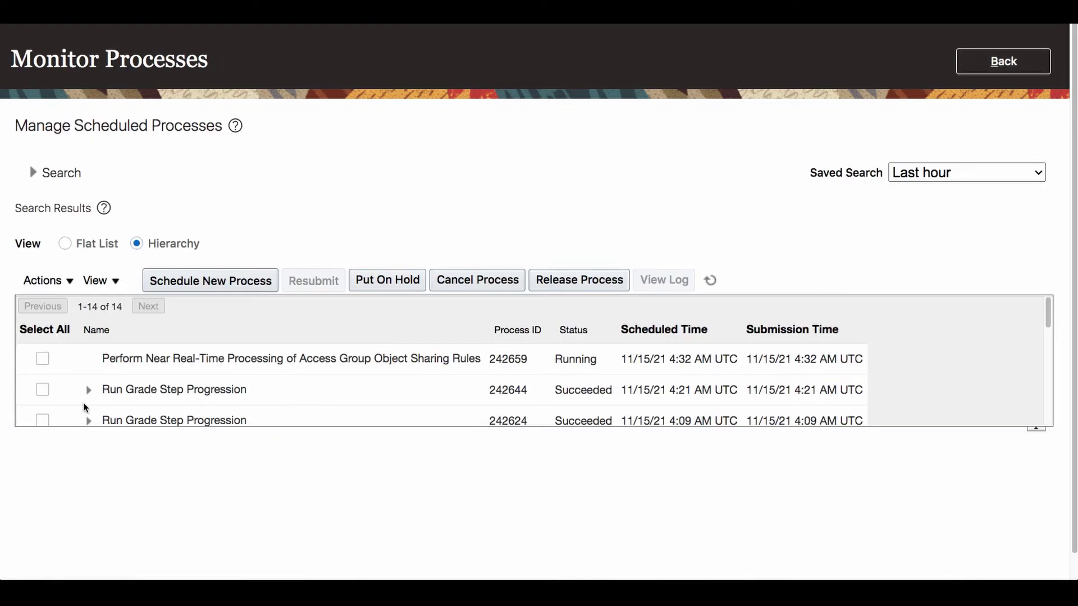
pyautogui.click(89, 391)
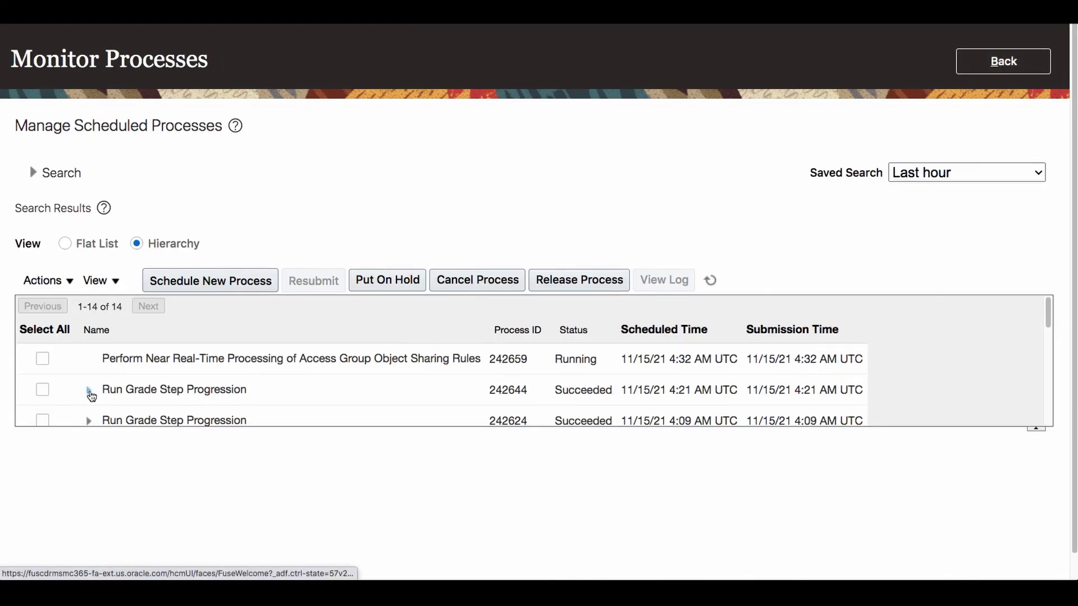
pyautogui.scroll(-3, 308, 396)
pyautogui.click(43, 336)
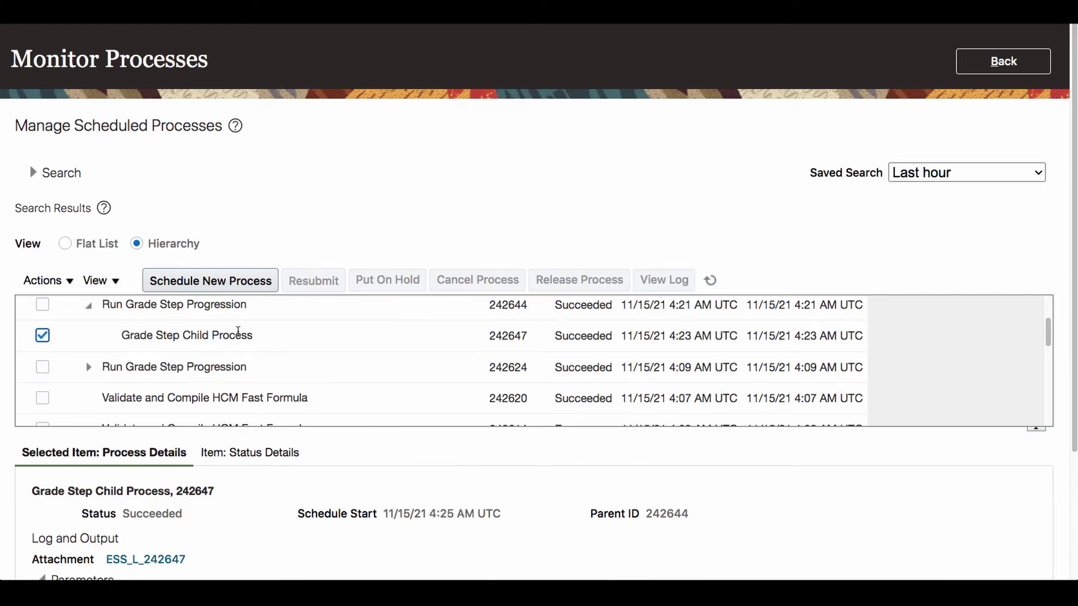
pyautogui.scroll(-3, 186, 480)
pyautogui.click(173, 473)
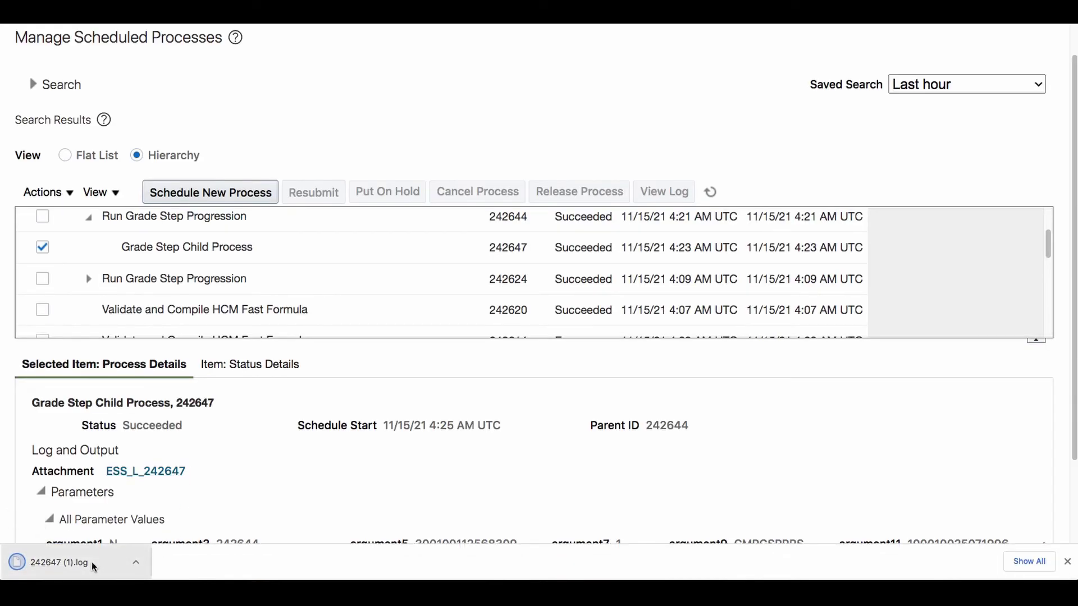
# Open the downloaded child process log and locate the section where GSP_DATE_CALC is entered.
pyautogui.click(78, 563)
pyautogui.scroll(-5, 453, 267)
pyautogui.scroll(-10, 453, 268)
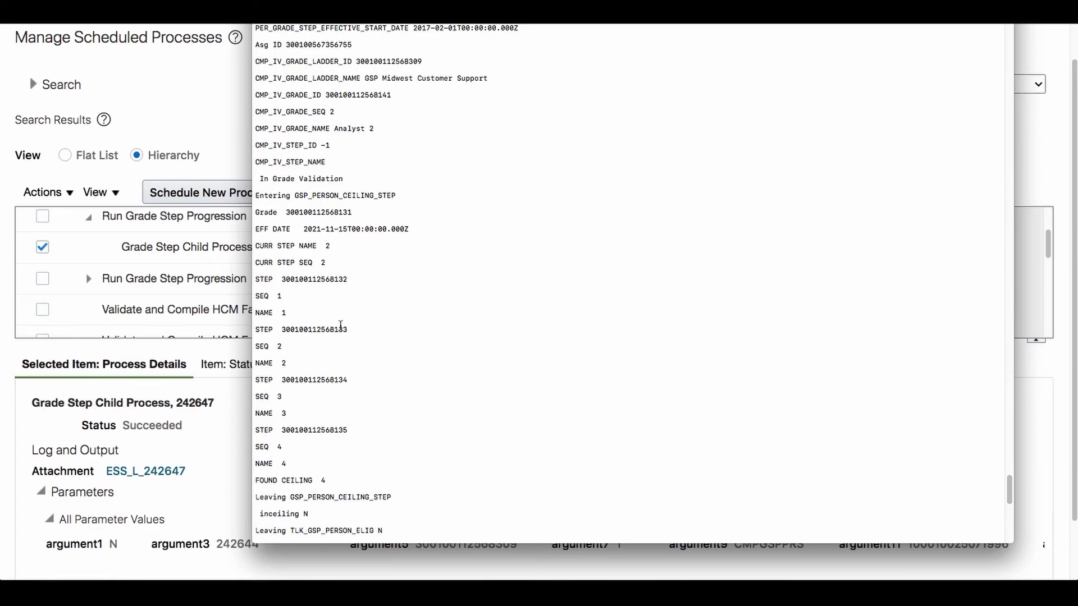
pyautogui.scroll(-8, 340, 326)
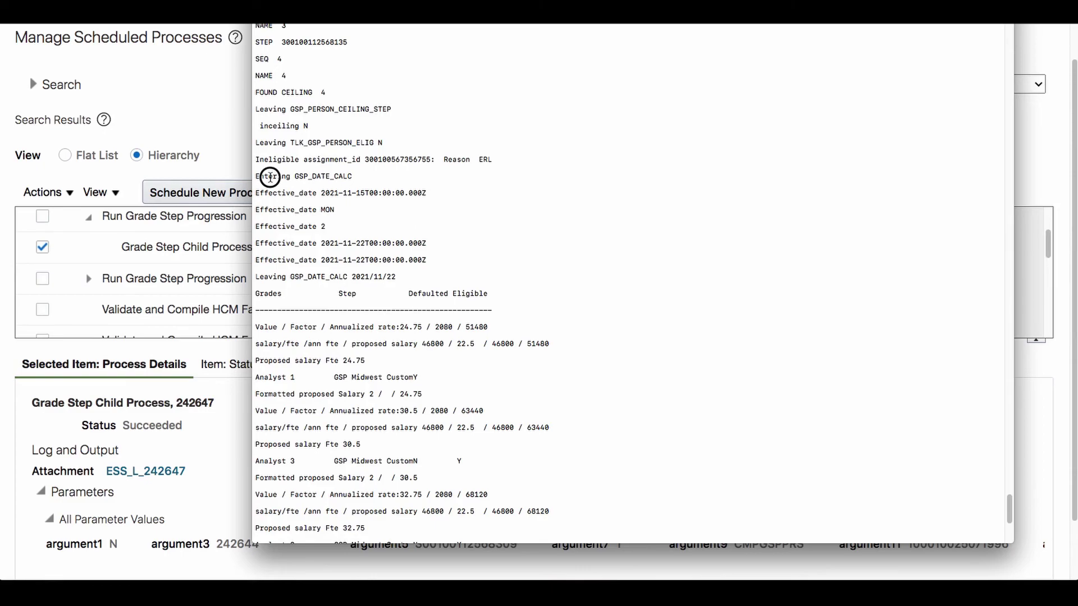
# Examine the logged effective date, weekday name, day number and calculated date within the GSP_DATE_CALC section.
pyautogui.moveTo(321, 193); pyautogui.dragTo(404, 193)
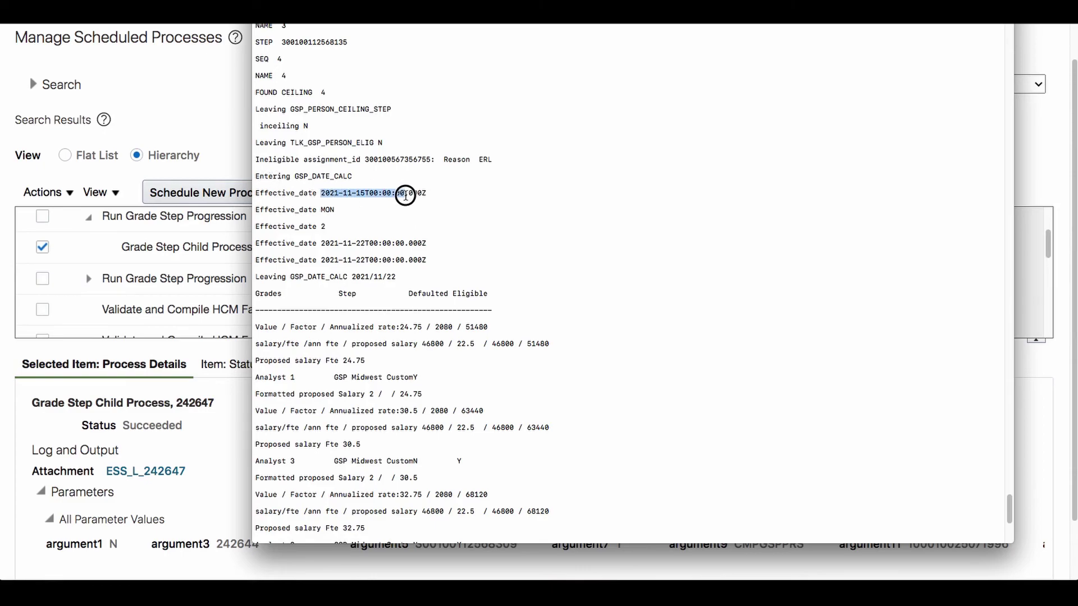
pyautogui.click(330, 208)
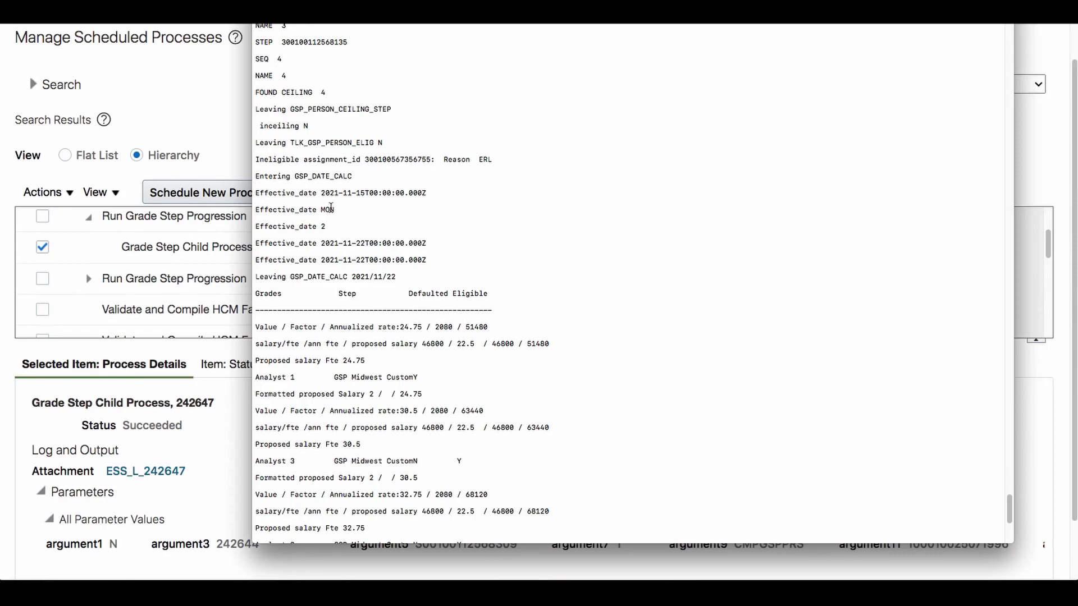
pyautogui.click(328, 220)
pyautogui.moveTo(327, 220); pyautogui.dragTo(317, 225)
pyautogui.click(329, 244)
pyautogui.doubleClick(337, 195)
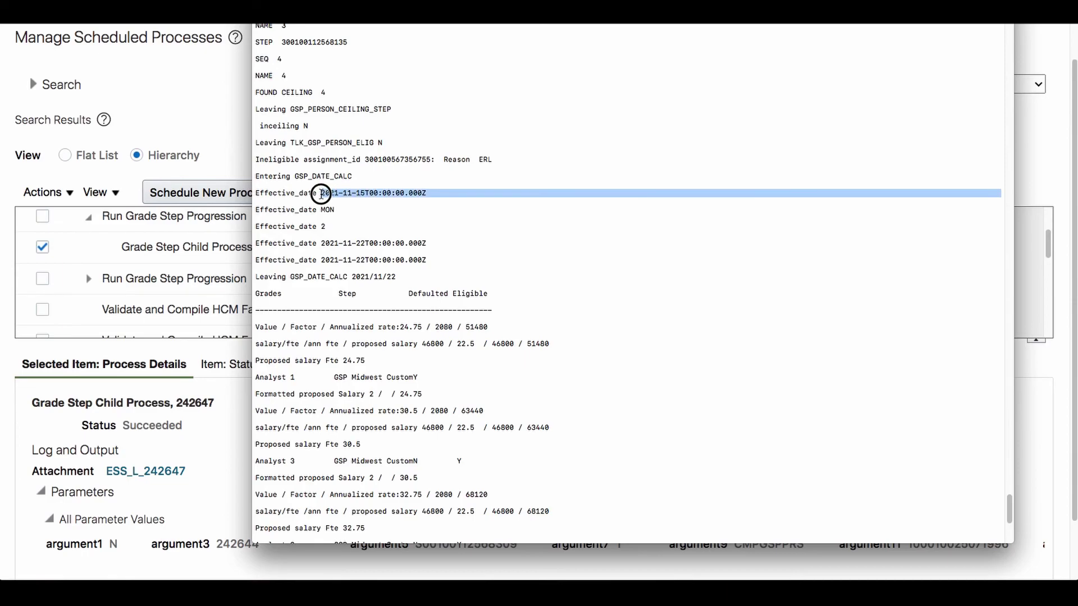
pyautogui.click(344, 239)
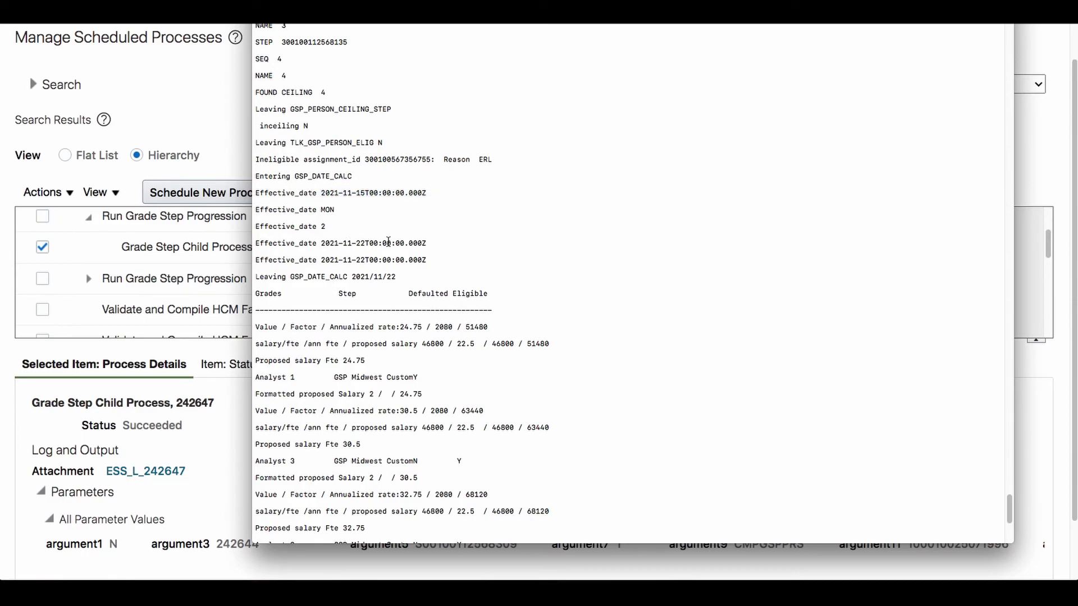
# Examine the return date on the Leaving GSP_DATE_CALC line and compare it with the effective date lines above it.
pyautogui.moveTo(414, 284); pyautogui.dragTo(256, 274)
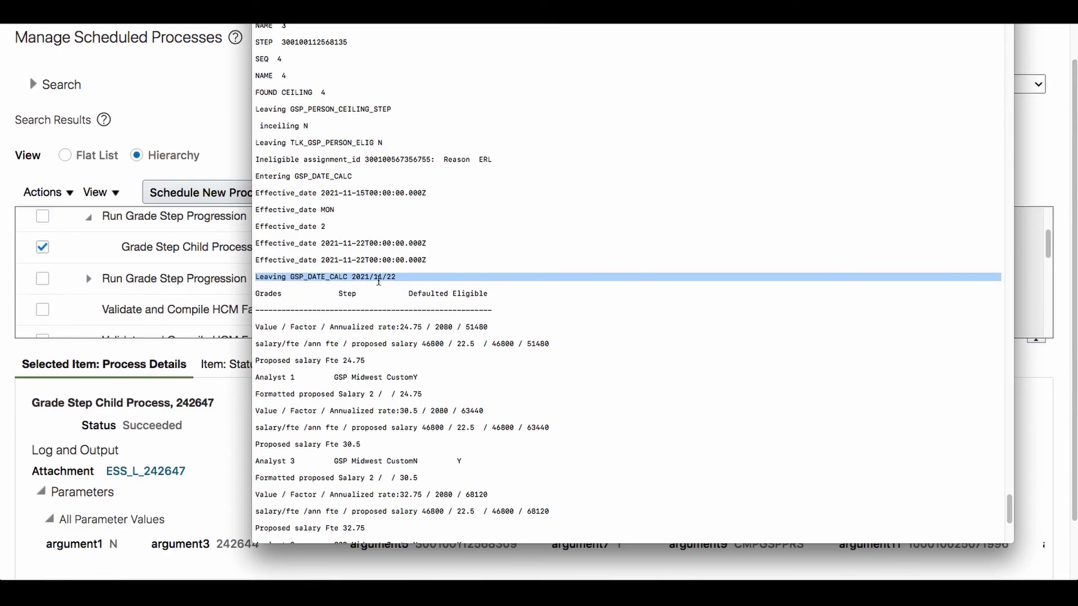
pyautogui.moveTo(400, 278); pyautogui.dragTo(237, 196)
pyautogui.click(371, 240)
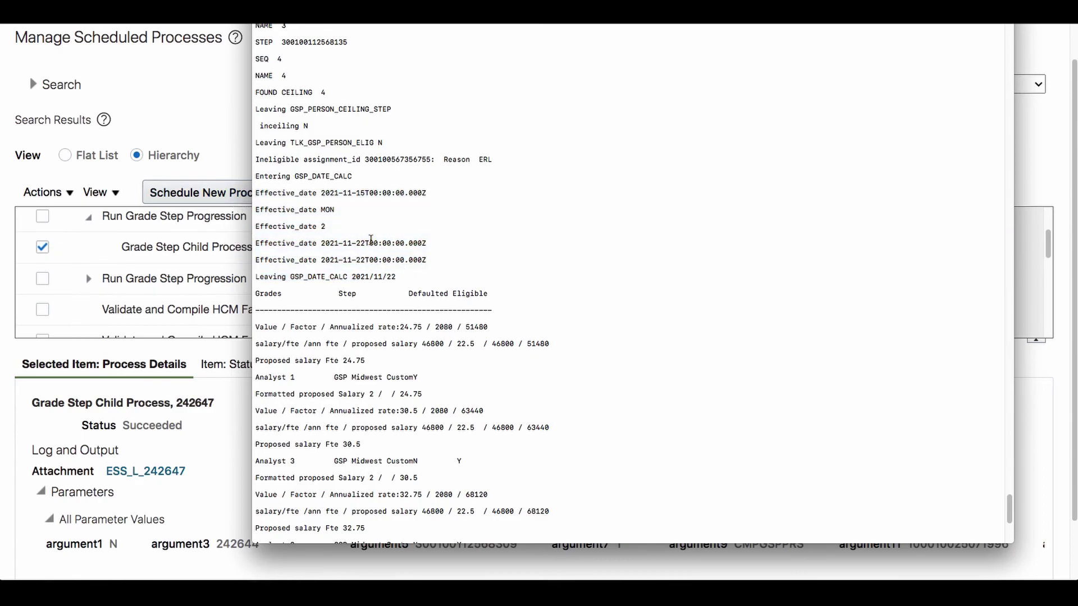